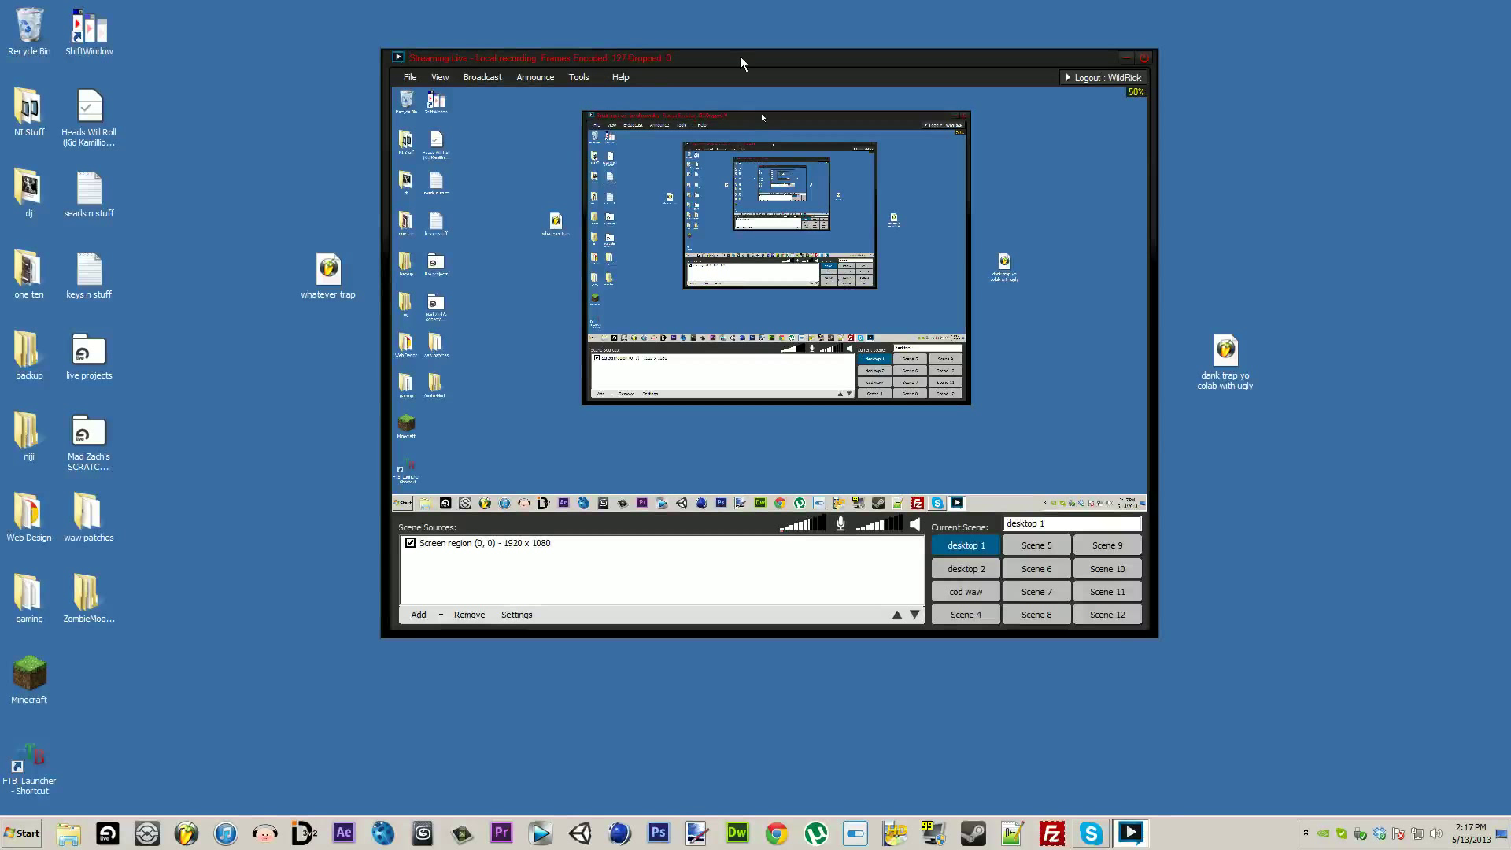
Move XSplit to the upper right, check its Broadcast menu, and open the Start menu
{"action": "left_click_drag", "start_coordinate": [753, 51], "coordinate": [1002, 129]}
{"action": "left_click_drag", "start_coordinate": [356, 619], "coordinate": [779, 146]}
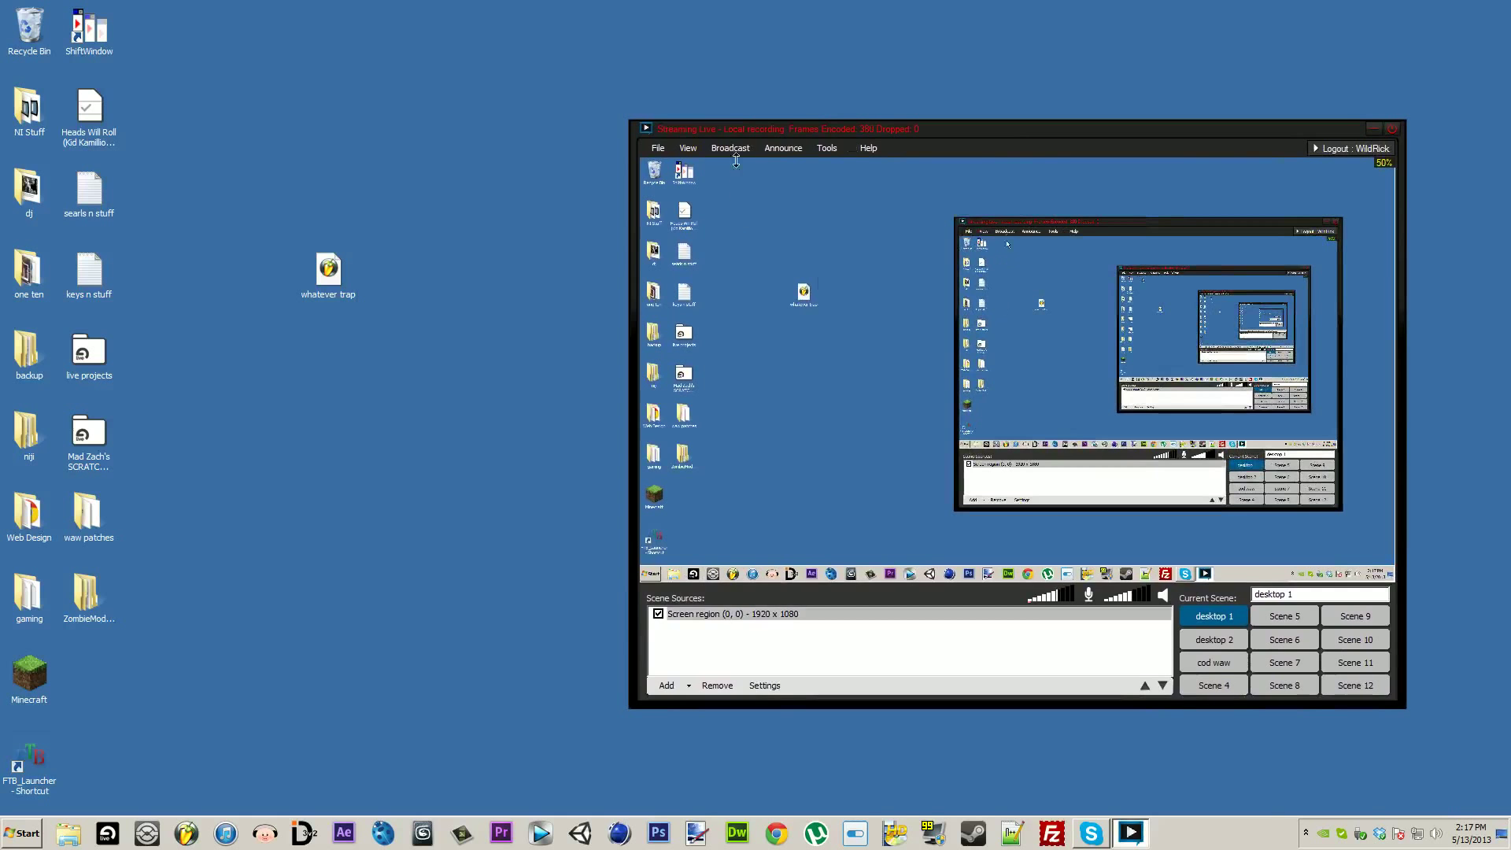
{"action": "left_click", "coordinate": [733, 149]}
{"action": "left_click", "coordinate": [732, 148]}
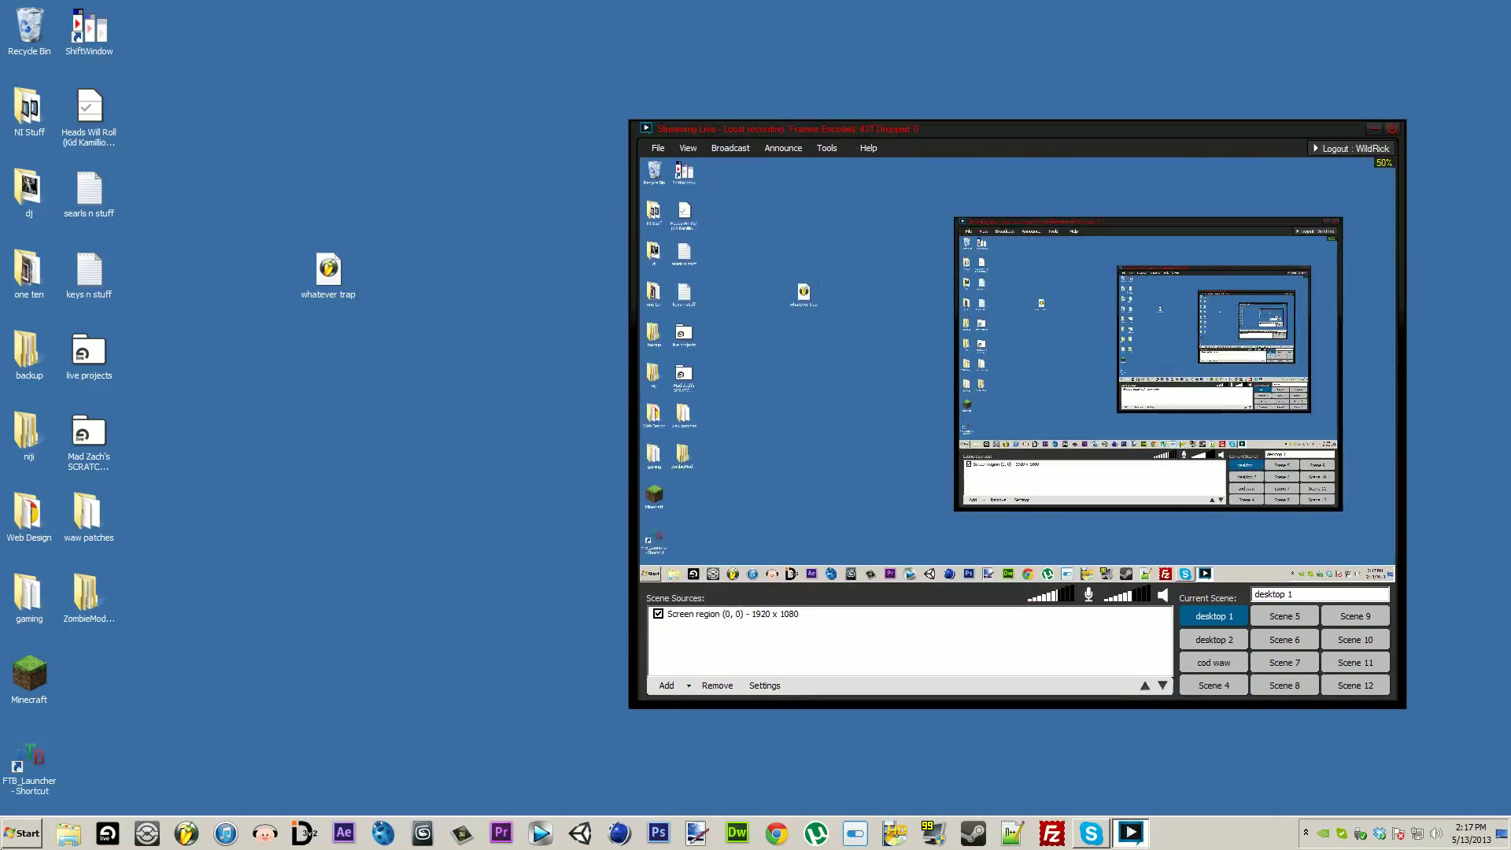
{"action": "left_click", "coordinate": [36, 843]}
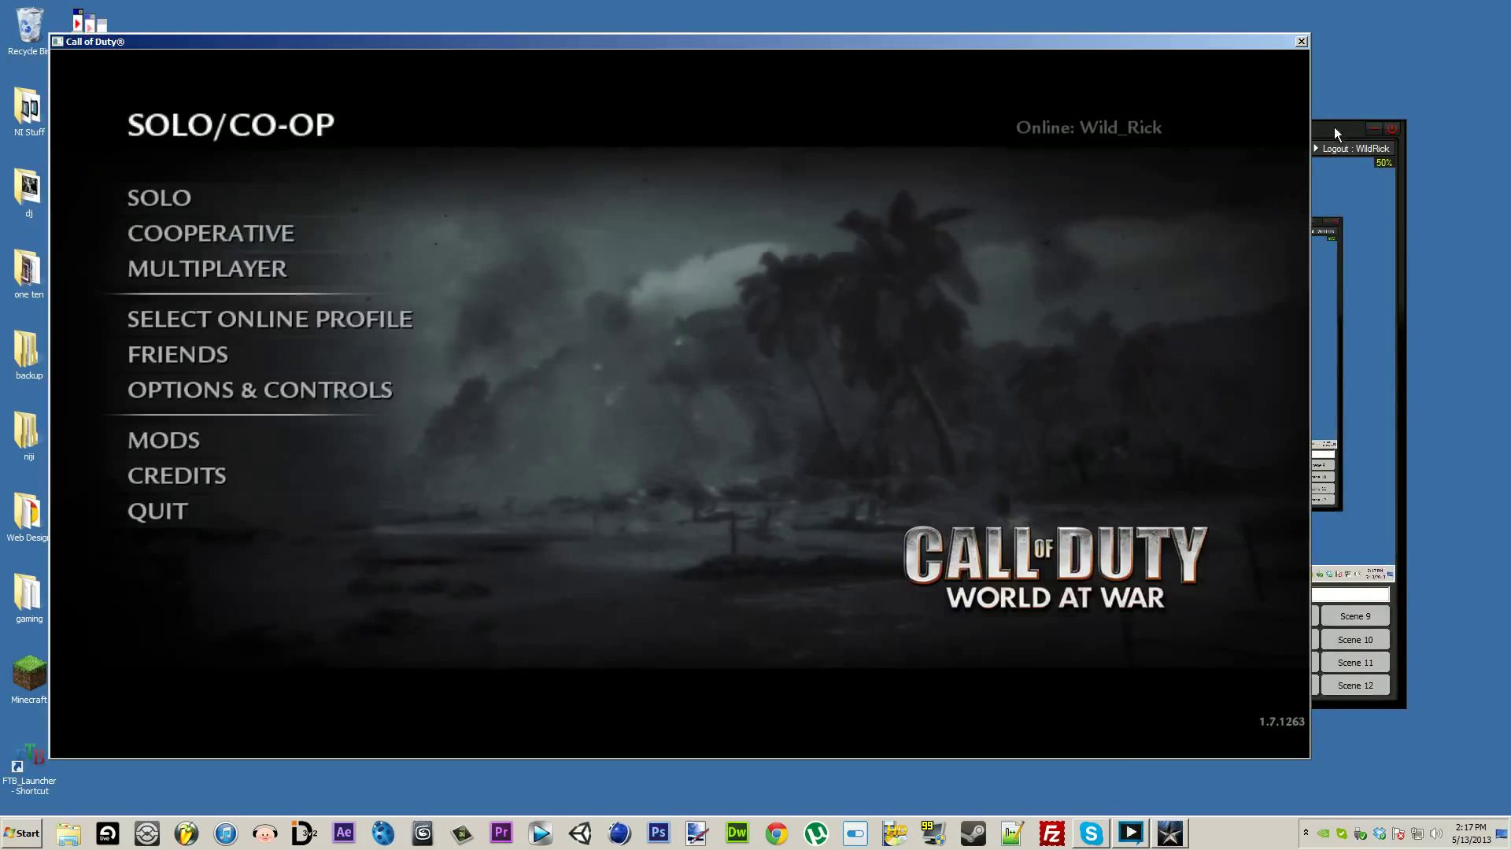
Launch Call of Duty: World at War and line its window up with the left screen edge
{"action": "left_click", "coordinate": [1335, 133]}
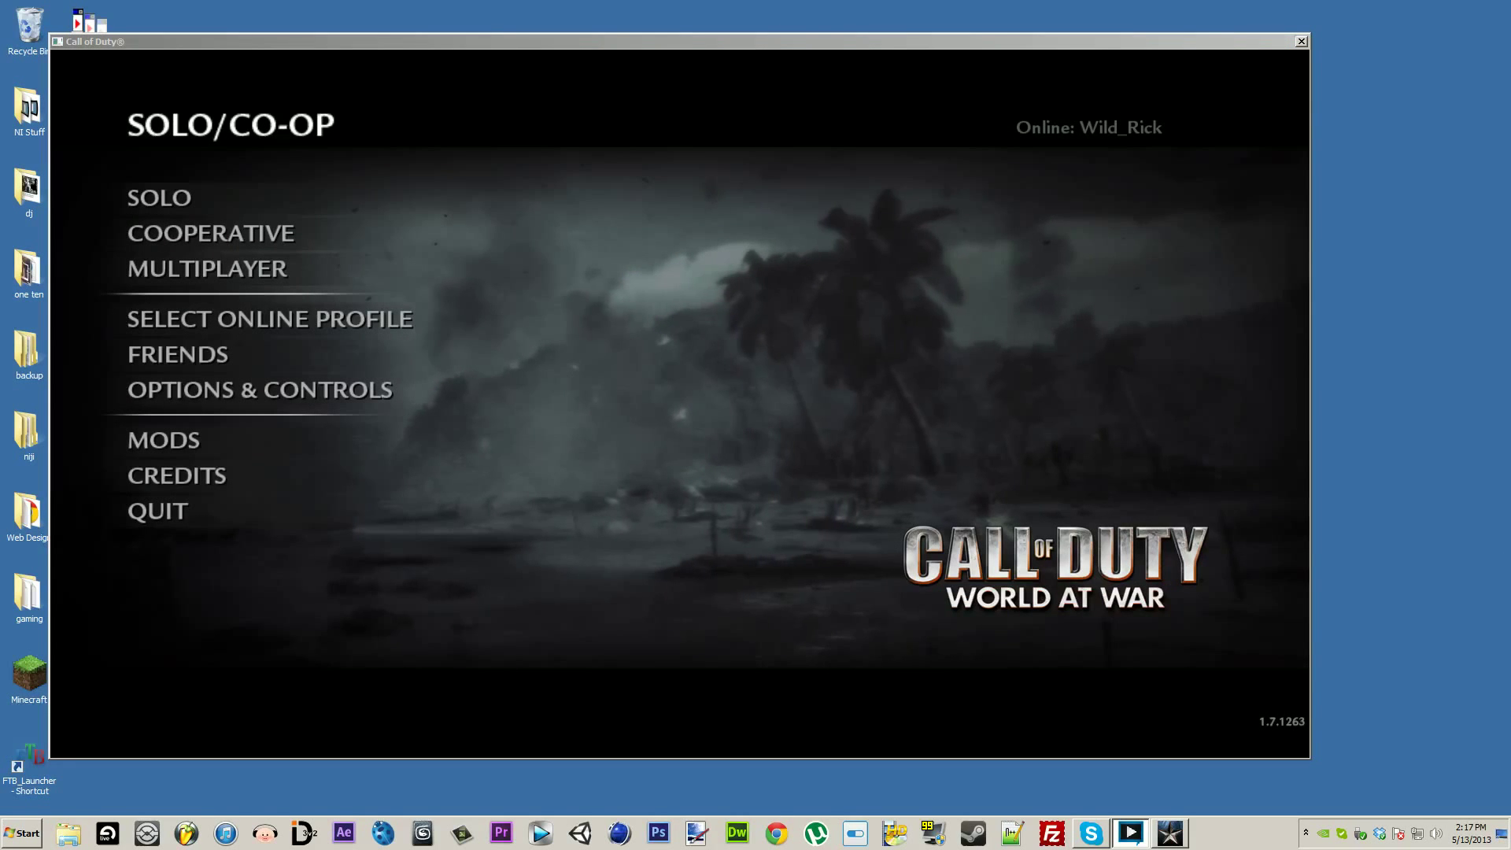
{"action": "left_click_drag", "start_coordinate": [1441, 49], "coordinate": [1039, 59]}
{"action": "left_click", "coordinate": [1439, 49]}
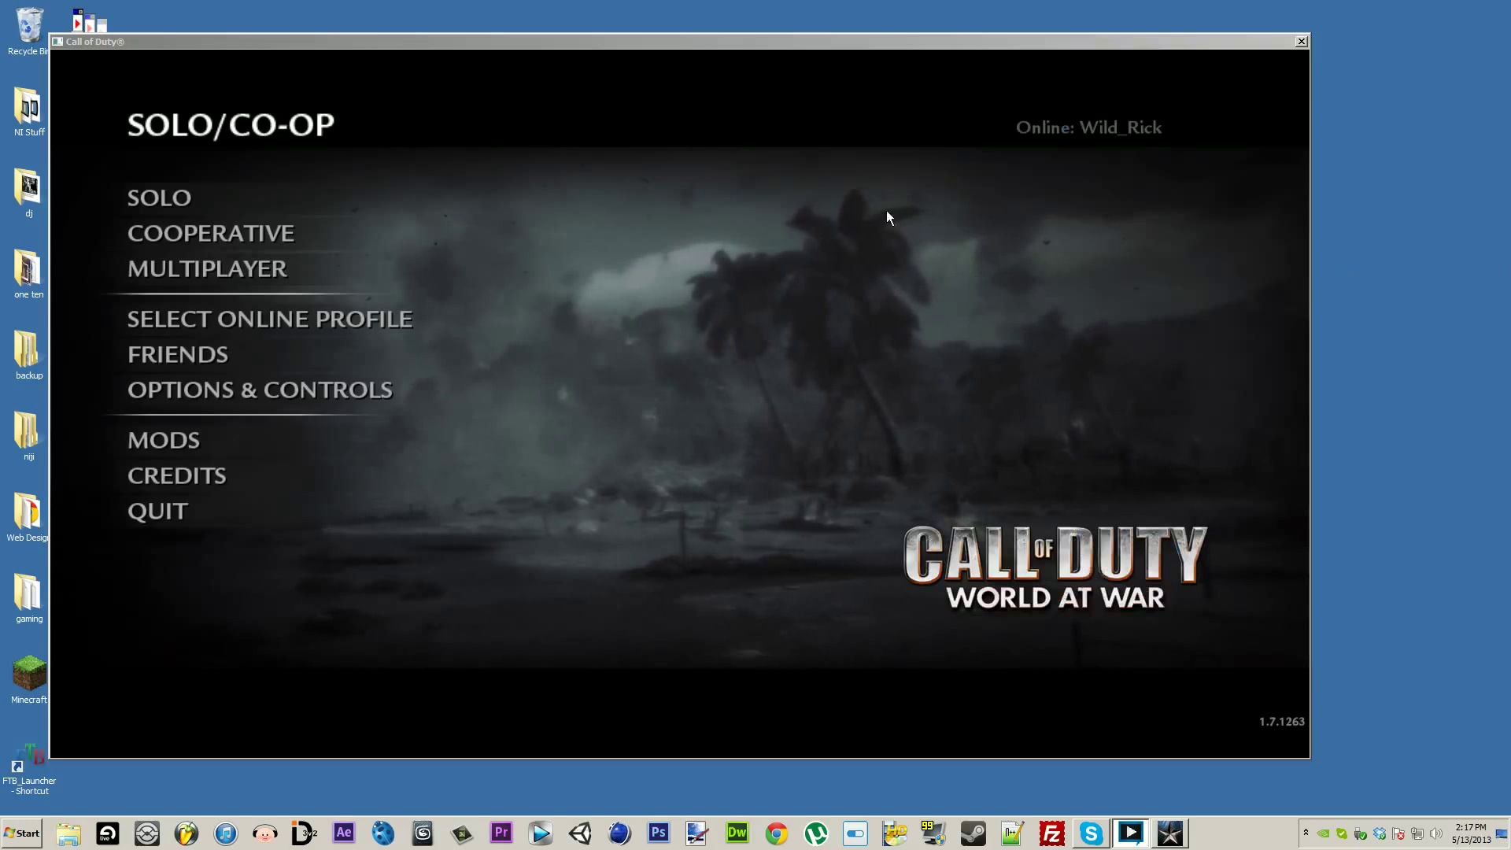
{"action": "left_click_drag", "start_coordinate": [867, 39], "coordinate": [914, 52]}
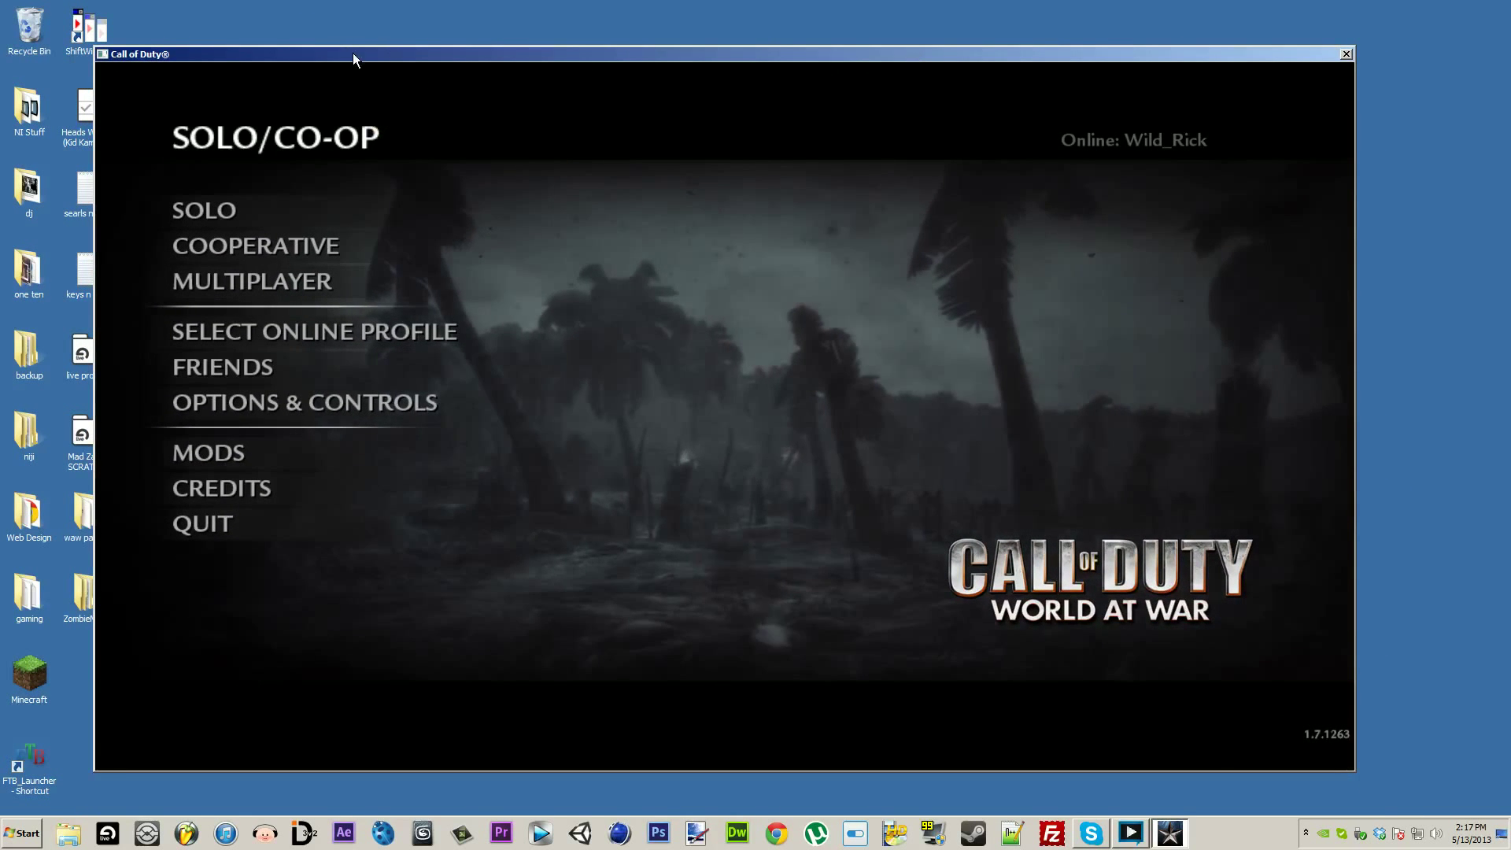
{"action": "mouse_move", "coordinate": [348, 54]}
{"action": "left_mouse_down"}
{"action": "mouse_move", "coordinate": [293, 3]}
{"action": "mouse_move", "coordinate": [225, 6]}
{"action": "mouse_move", "coordinate": [260, 7]}
{"action": "mouse_move", "coordinate": [517, 214]}
{"action": "mouse_move", "coordinate": [319, 54]}
{"action": "mouse_move", "coordinate": [334, 48]}
{"action": "left_mouse_up"}
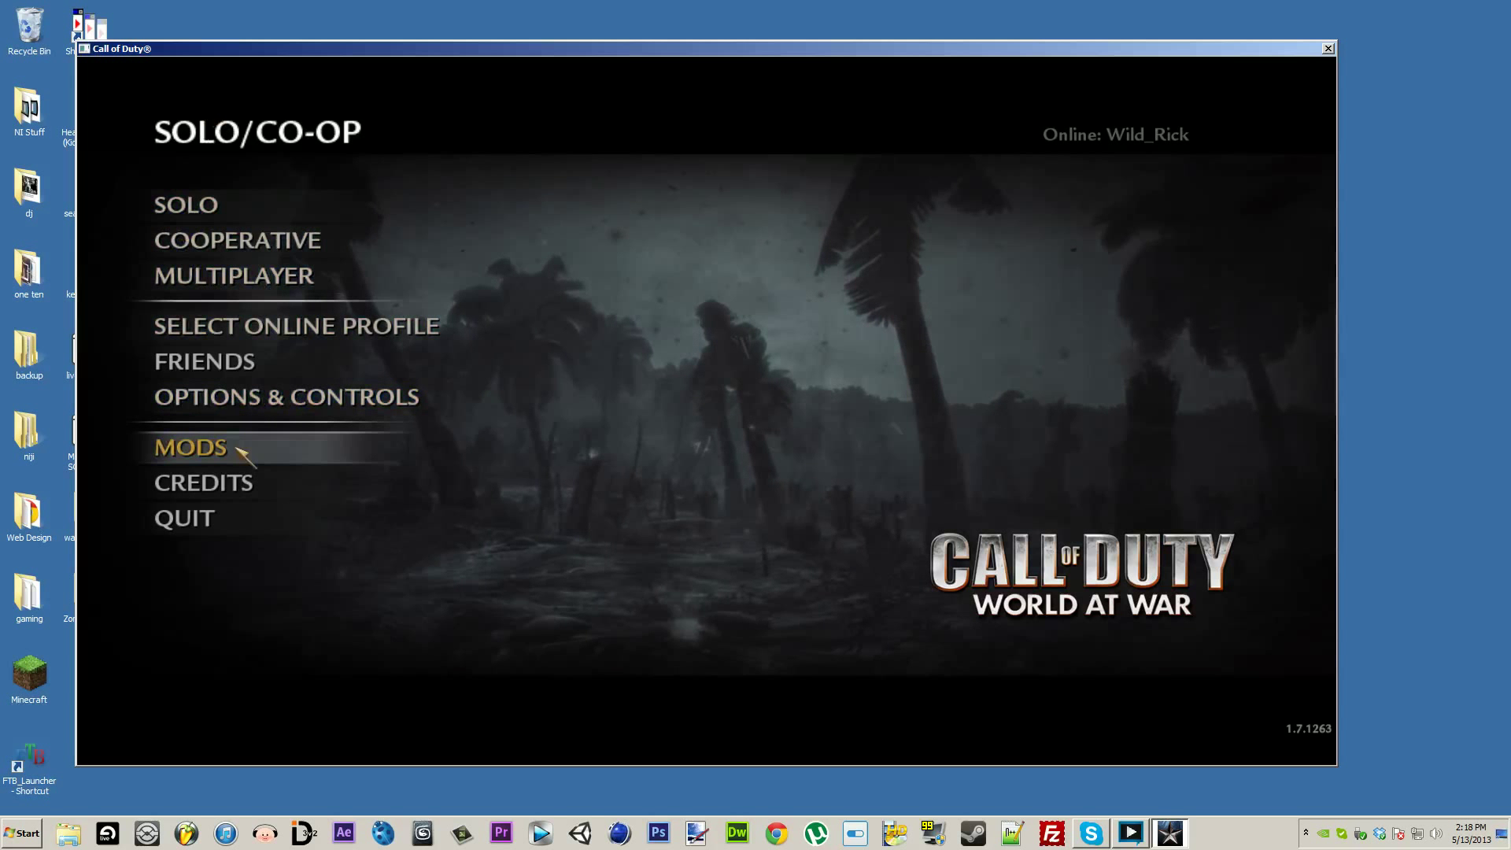
{"action": "left_click", "coordinate": [236, 400]}
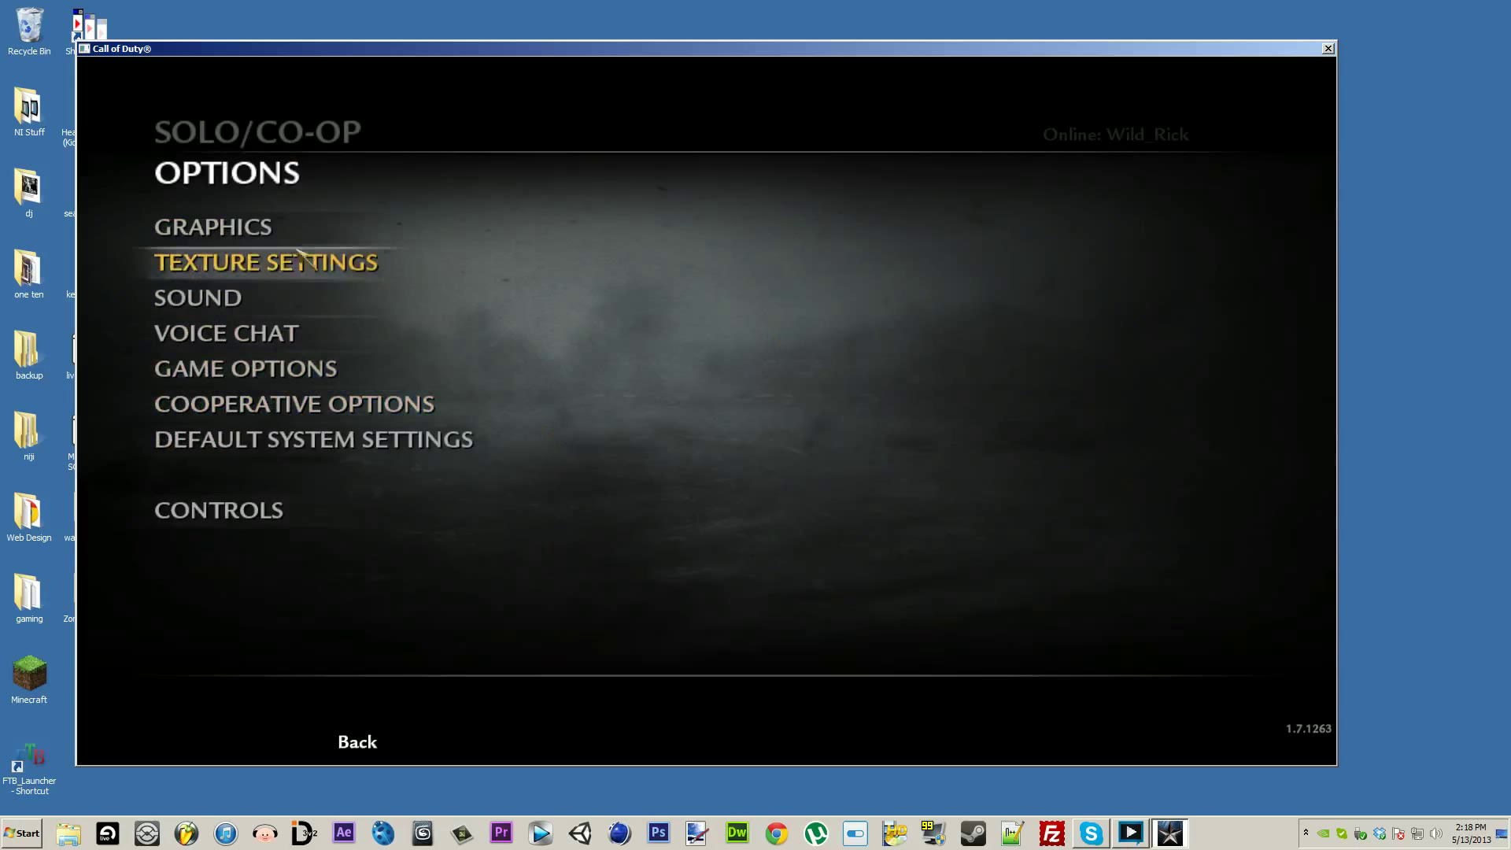
{"action": "mouse_move", "coordinate": [376, 50]}
{"action": "left_mouse_down"}
{"action": "mouse_move", "coordinate": [436, 45]}
{"action": "mouse_move", "coordinate": [402, 49]}
{"action": "left_mouse_up"}
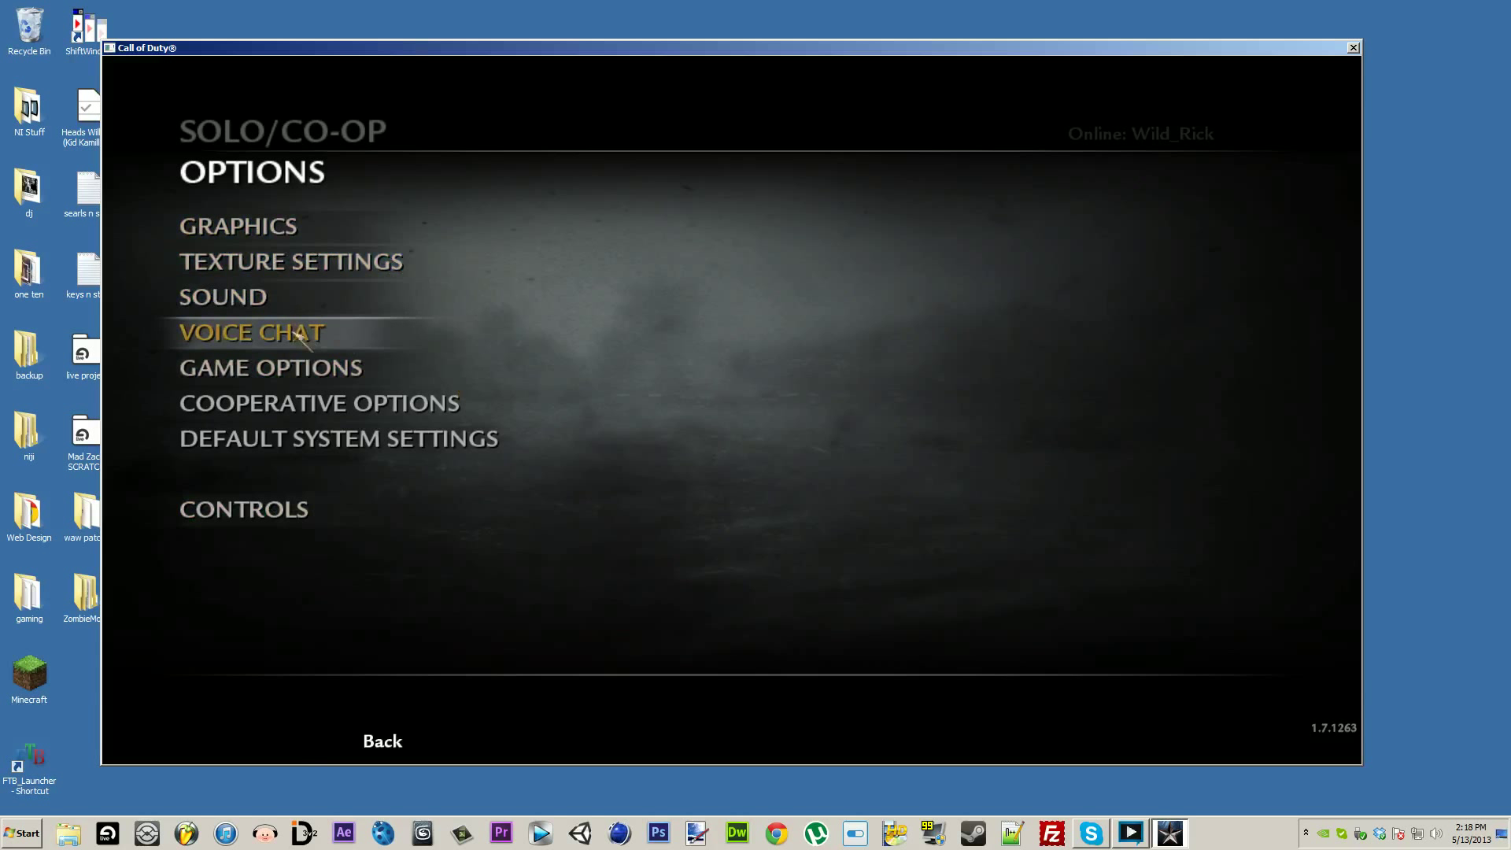
{"action": "left_click", "coordinate": [365, 370]}
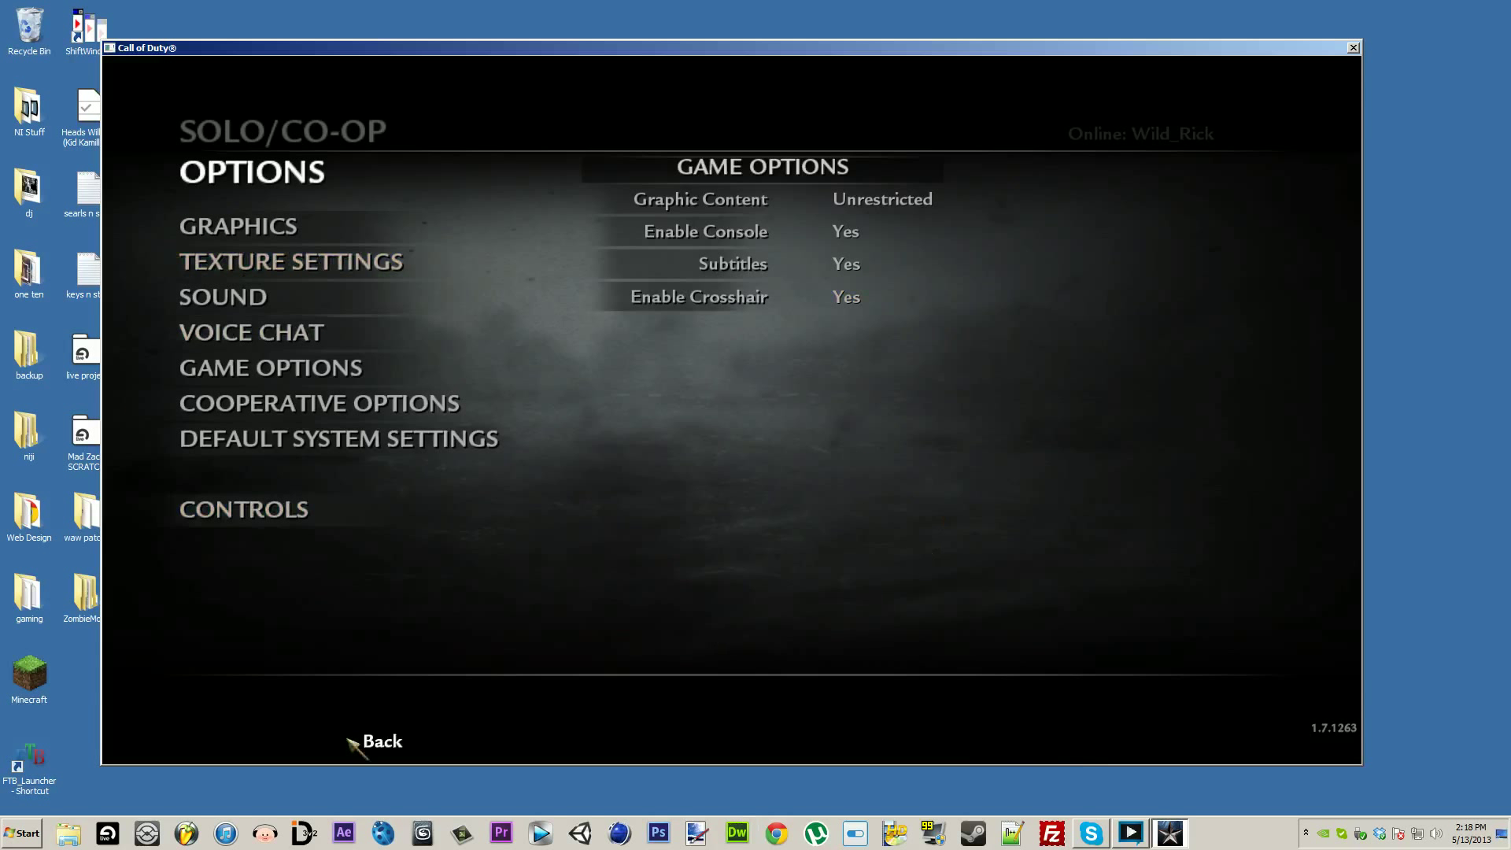
{"action": "left_click", "coordinate": [384, 741]}
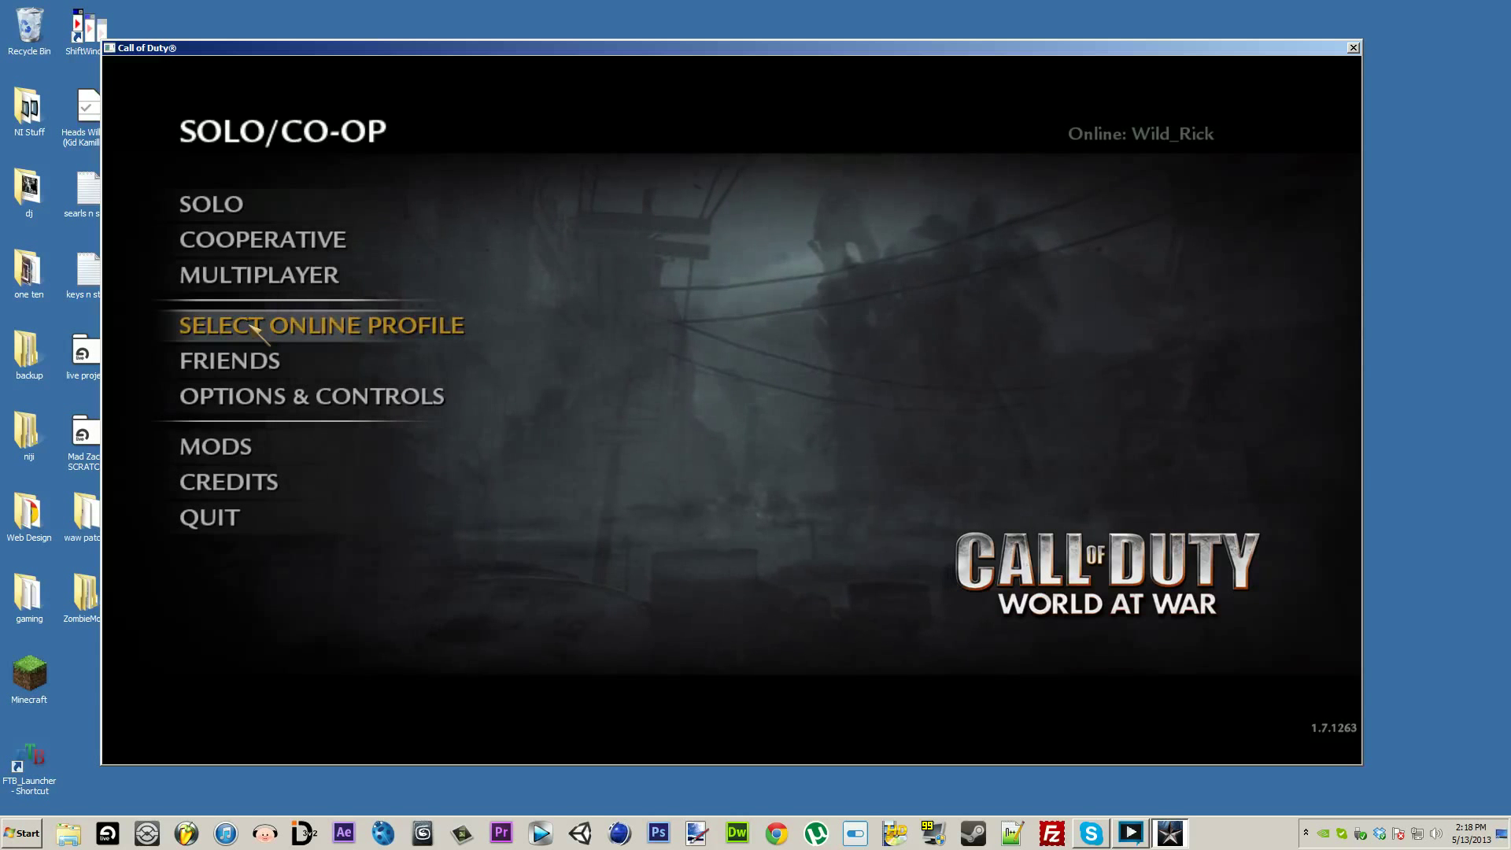
In the developer console, enter /r_fullscreen 0 to keep the game windowed
{"action": "key", "text": "grave"}
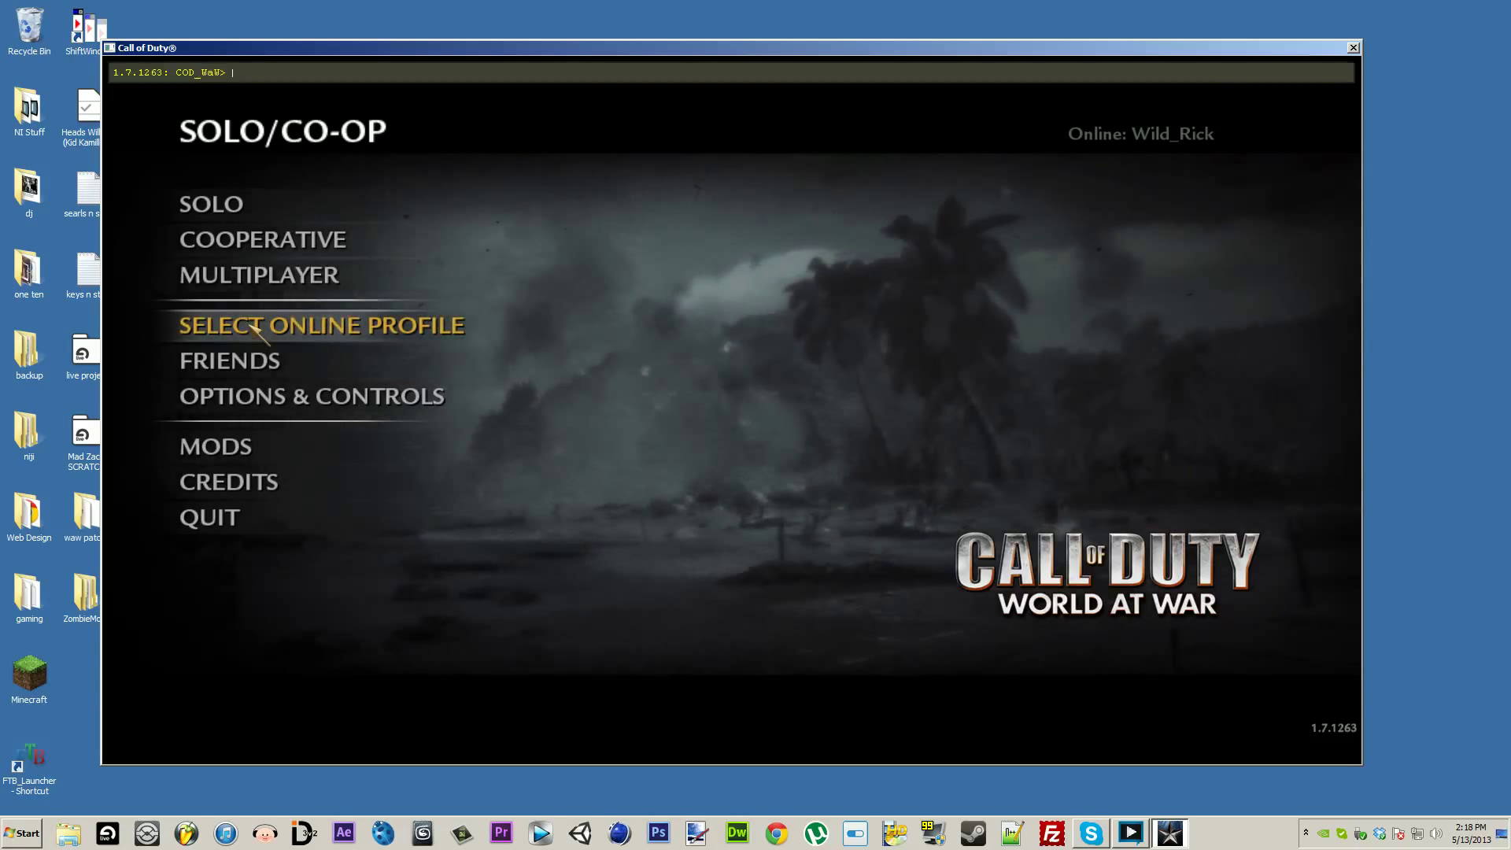
{"action": "type", "text": "/"}
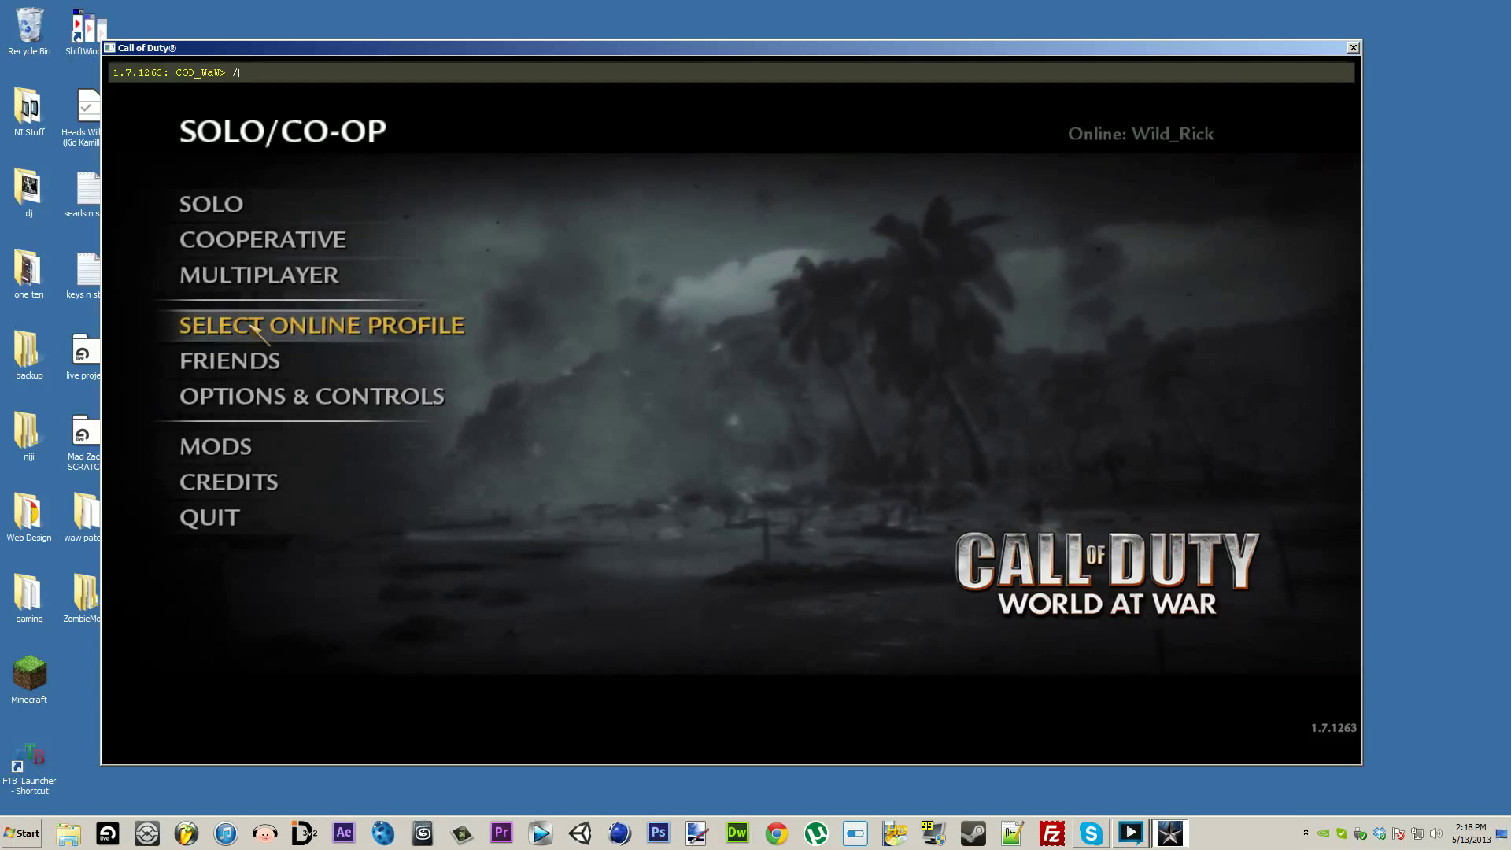
{"action": "type", "text": "f_fu"}
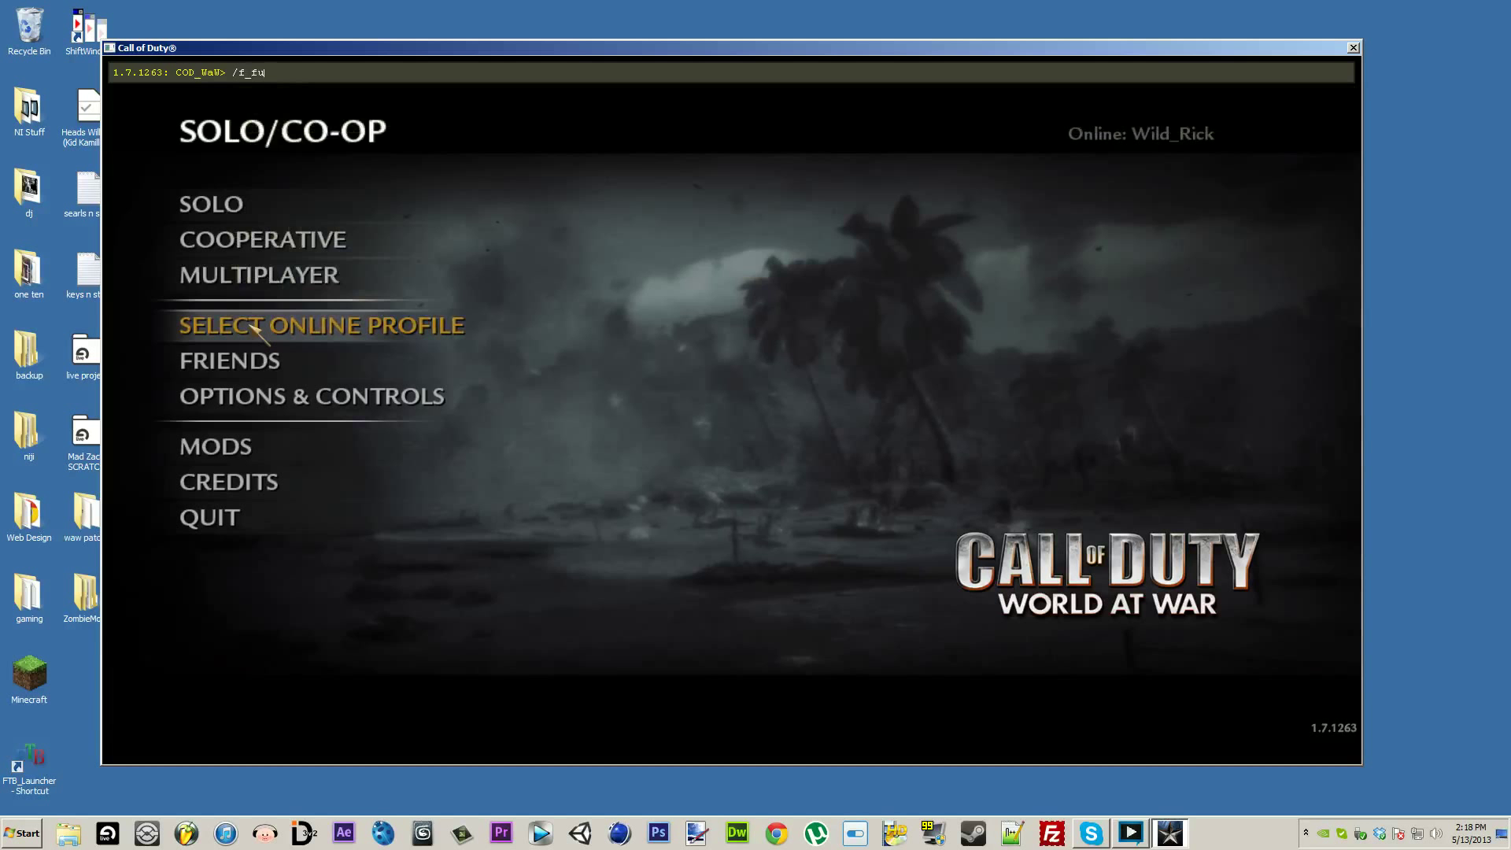
{"action": "key", "text": "BackSpace"}
{"action": "key", "text": "BackSpace"}
{"action": "key", "text": "BackSpace"}
{"action": "key", "text": "BackSpace"}
{"action": "type", "text": "r"}
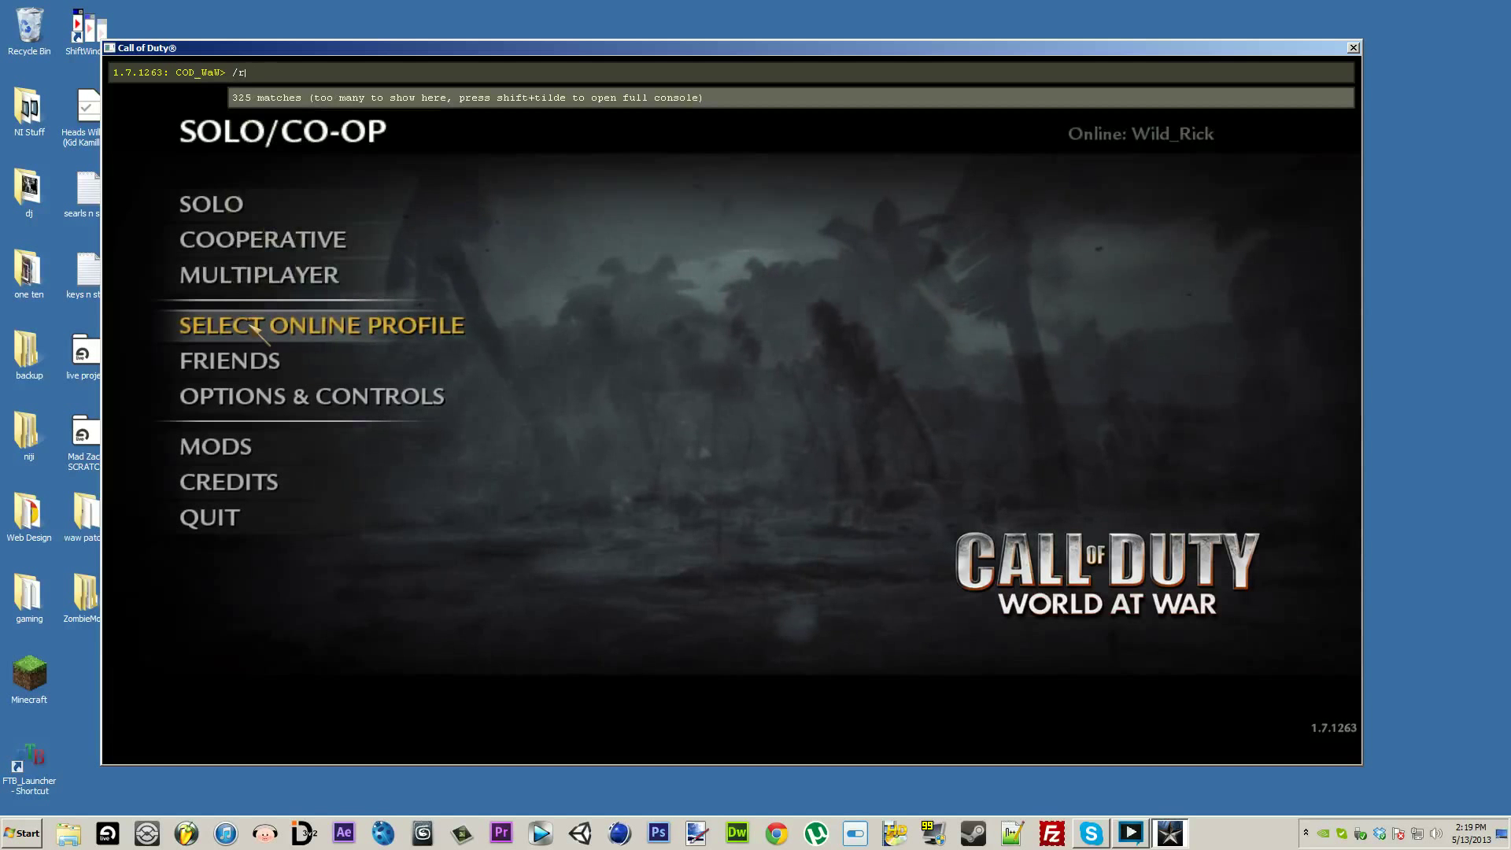
{"action": "type", "text": "_"}
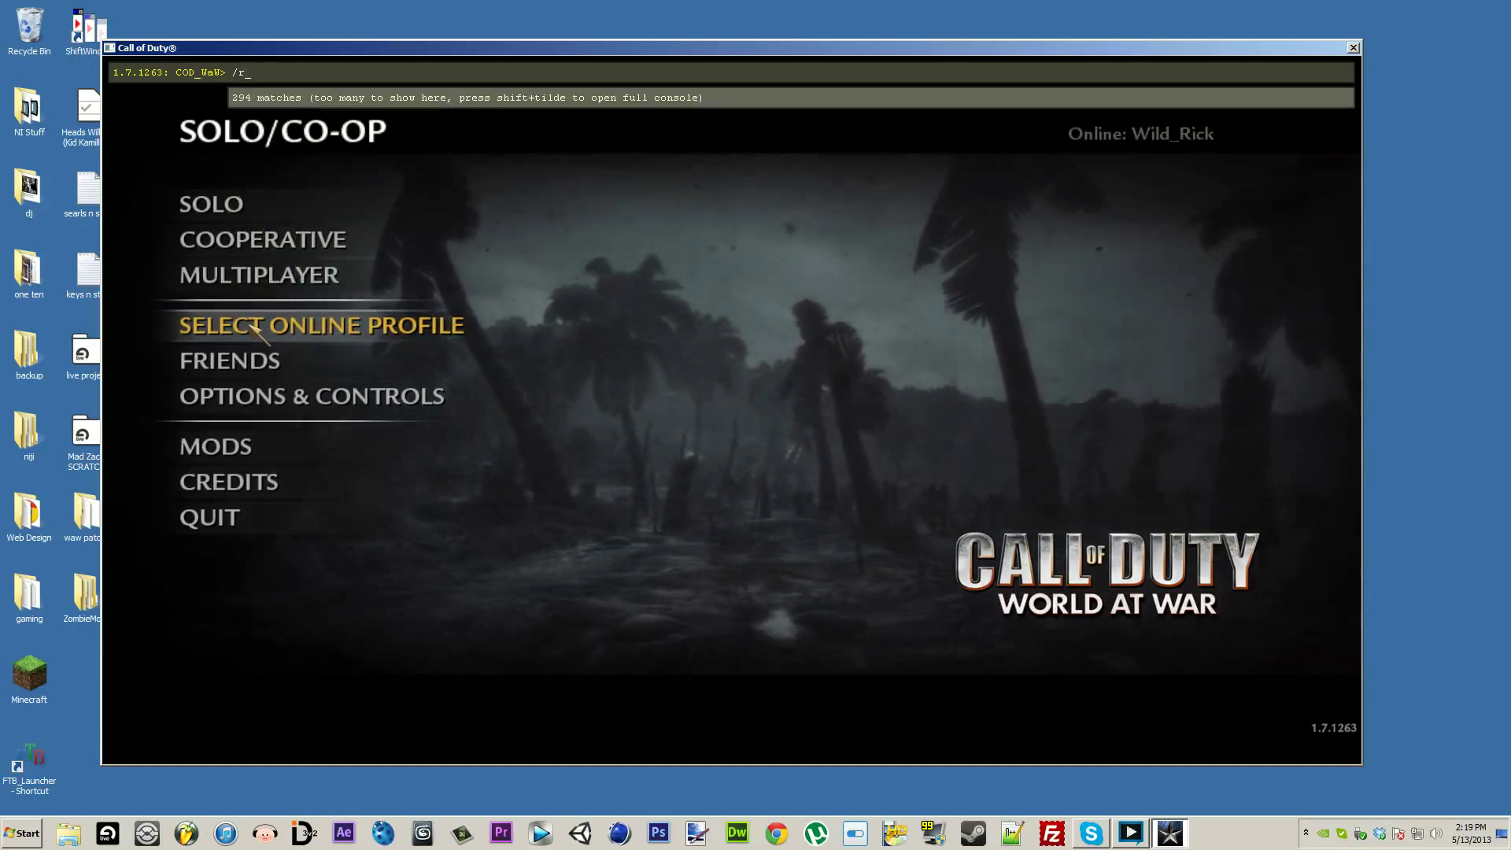
{"action": "type", "text": "full"}
{"action": "key", "text": "Tab"}
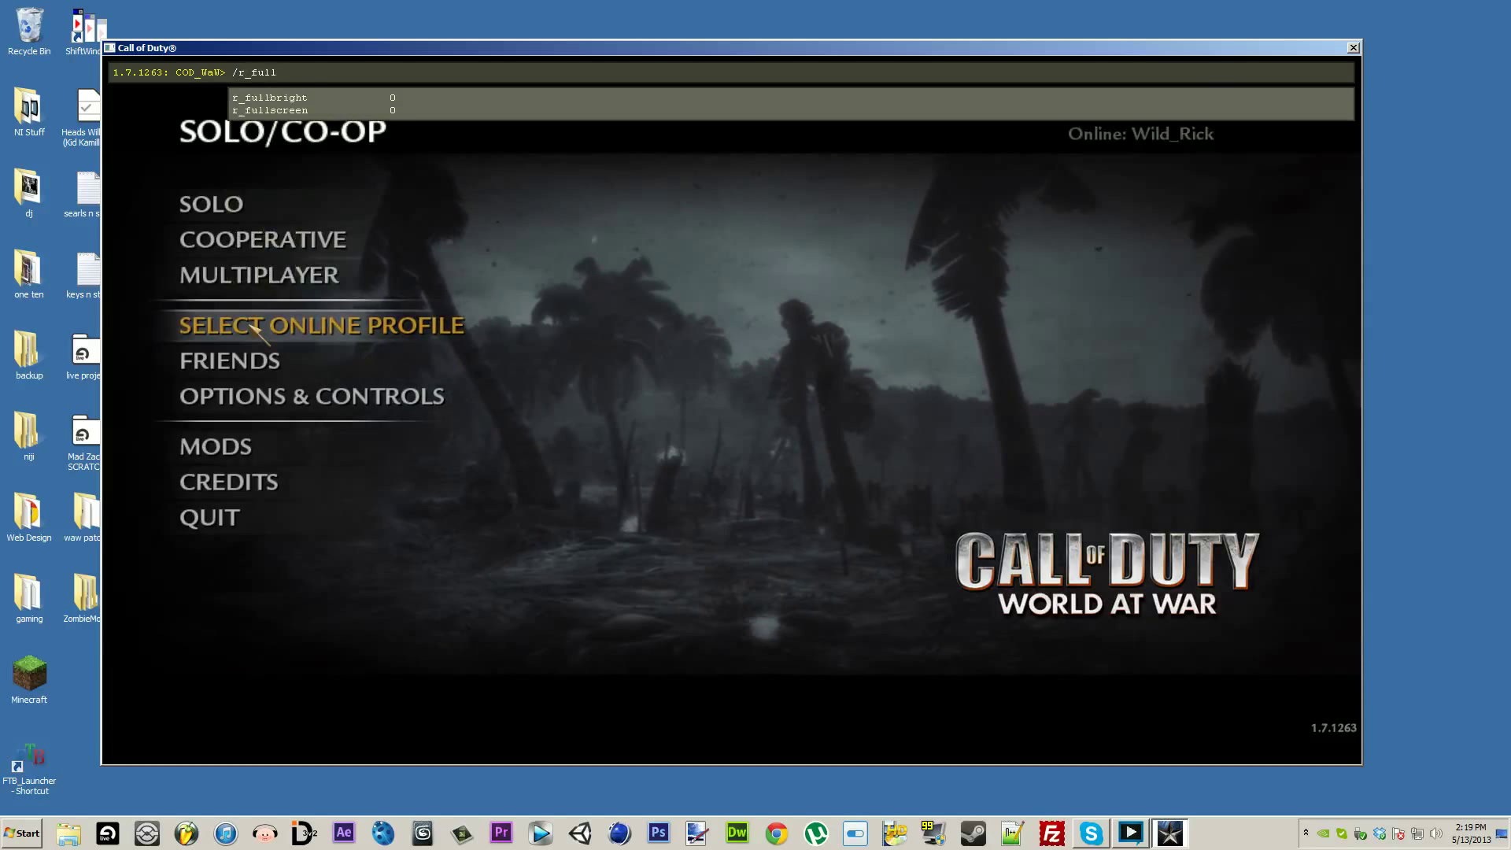
{"action": "key", "text": "Tab"}
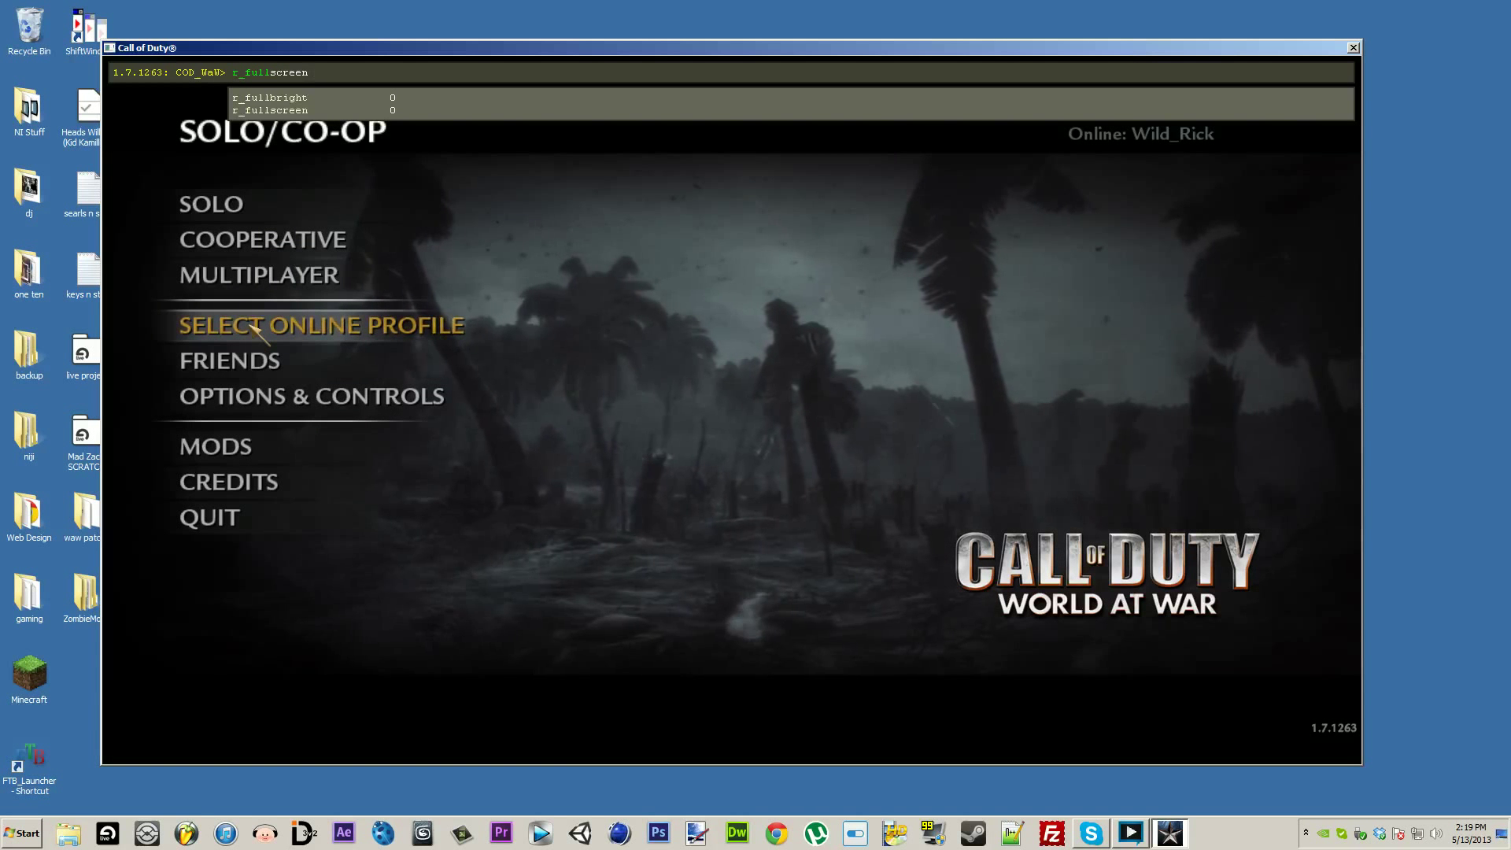
{"action": "type", "text": "1"}
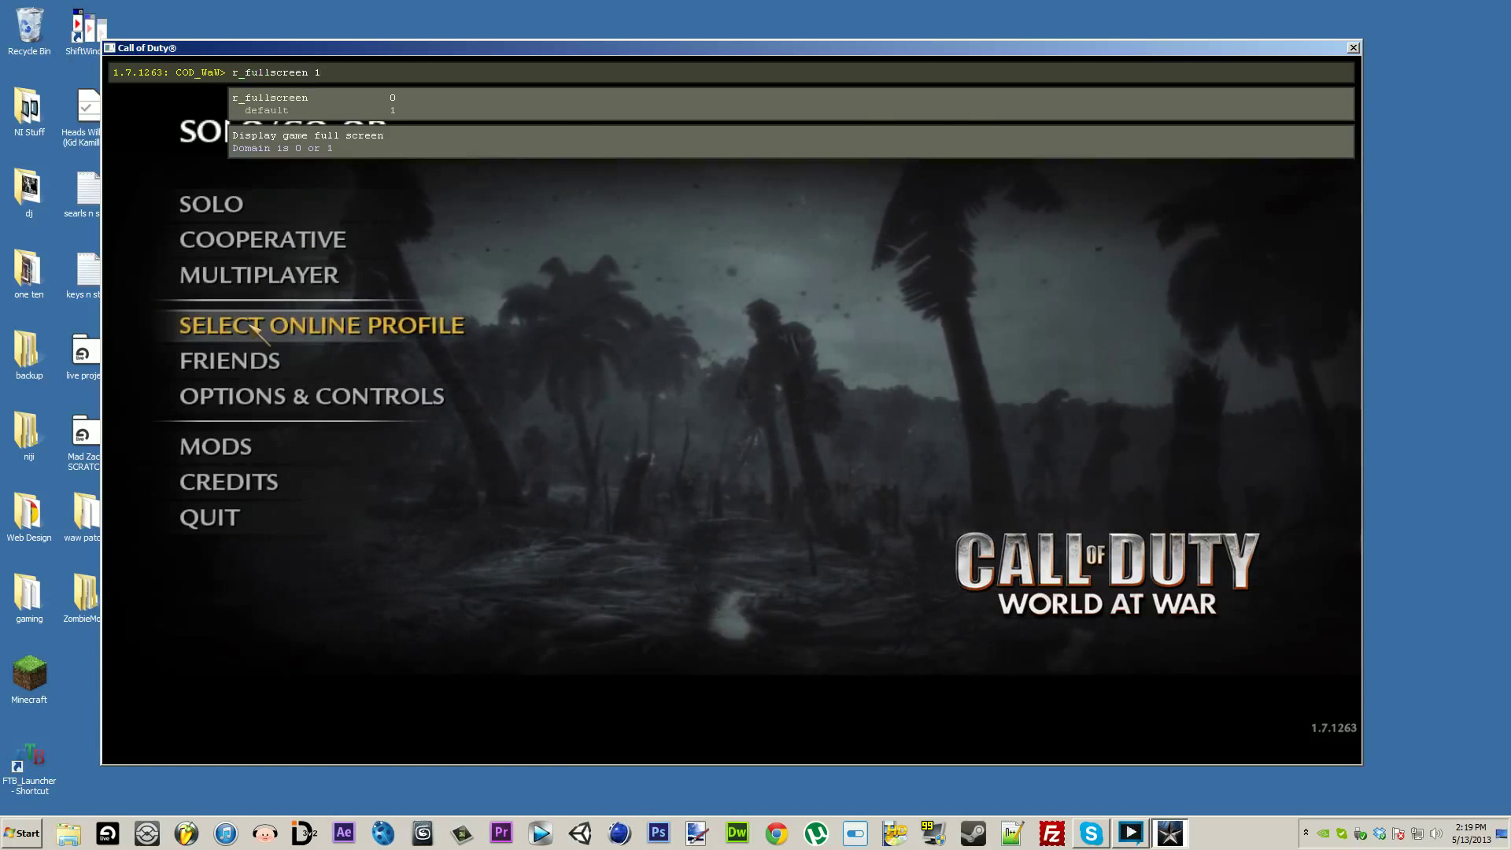
{"action": "key", "text": "BackSpace"}
{"action": "key", "text": "BackSpace"}
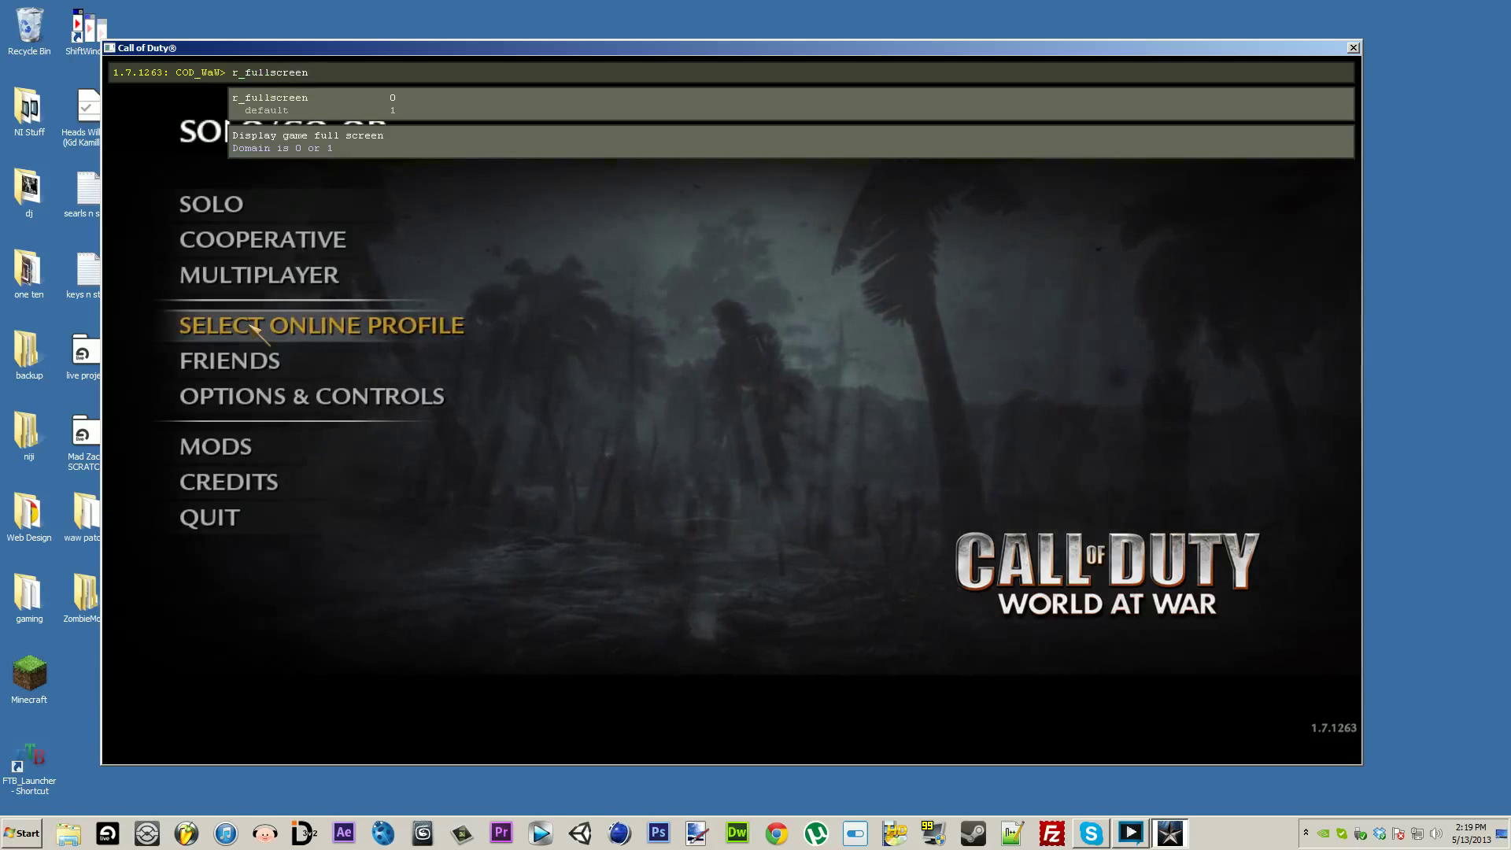
{"action": "type", "text": "/"}
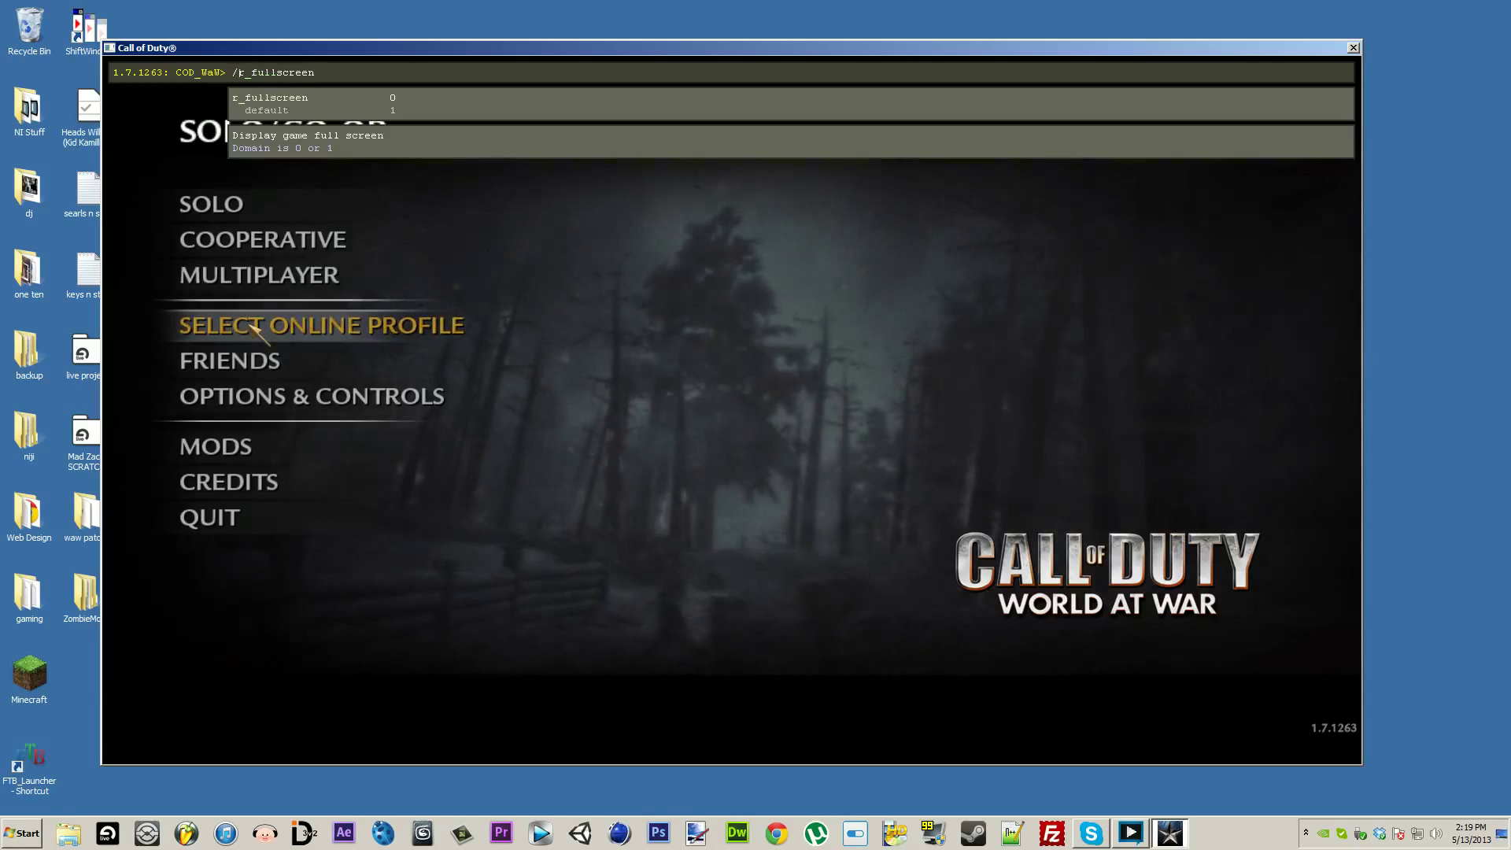
{"action": "key", "text": "Right"}
{"action": "key", "text": "Right"}
{"action": "key", "text": "Right"}
{"action": "key", "text": "Right"}
{"action": "key", "text": "Right"}
{"action": "key", "text": "Right"}
{"action": "key", "text": "Right"}
{"action": "key", "text": "Right"}
{"action": "key", "text": "Right"}
{"action": "key", "text": "Right"}
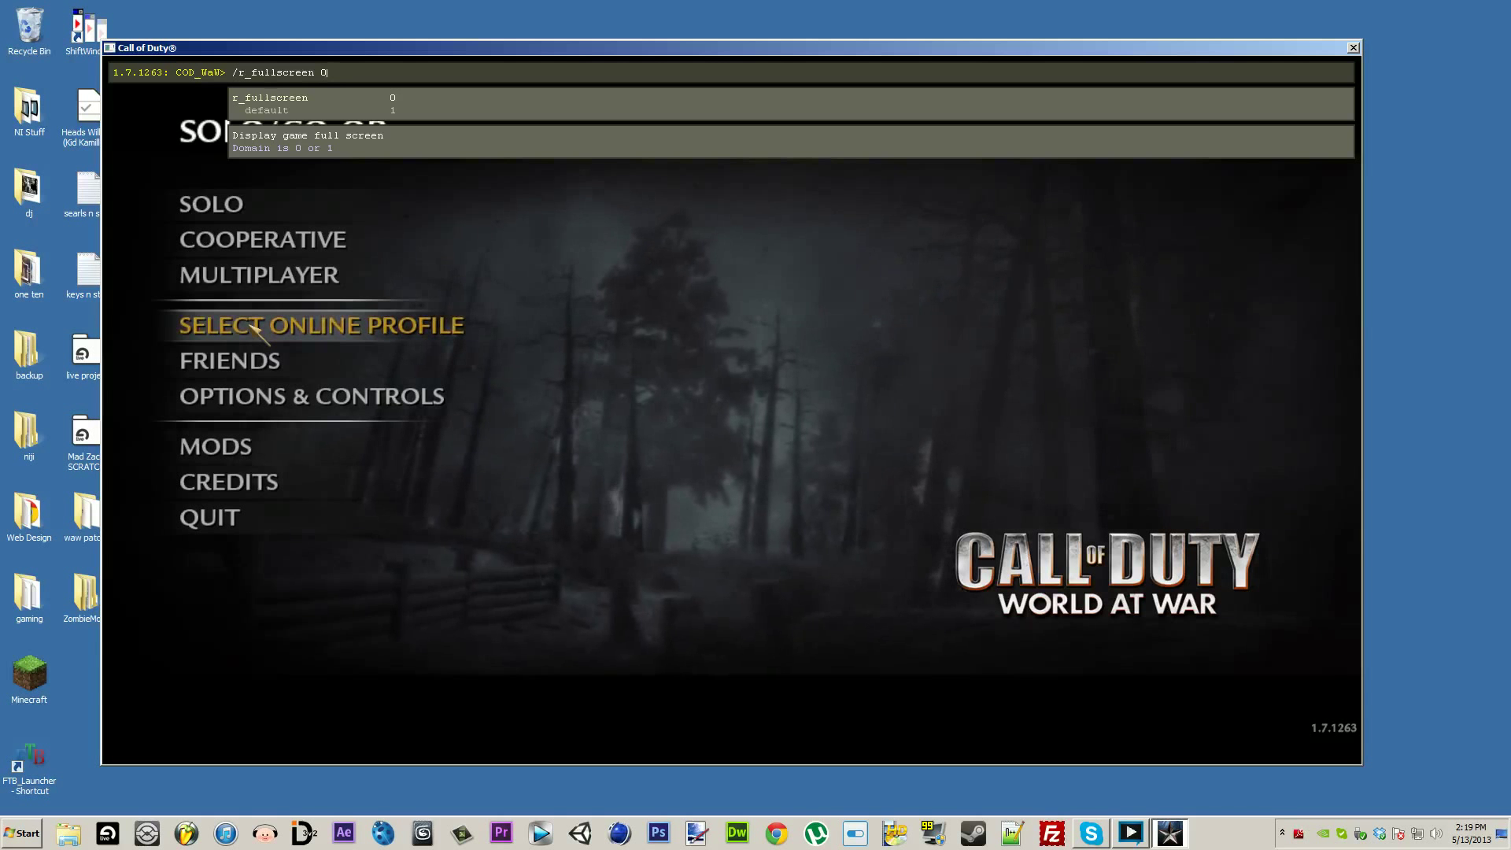
{"action": "key", "text": "Return"}
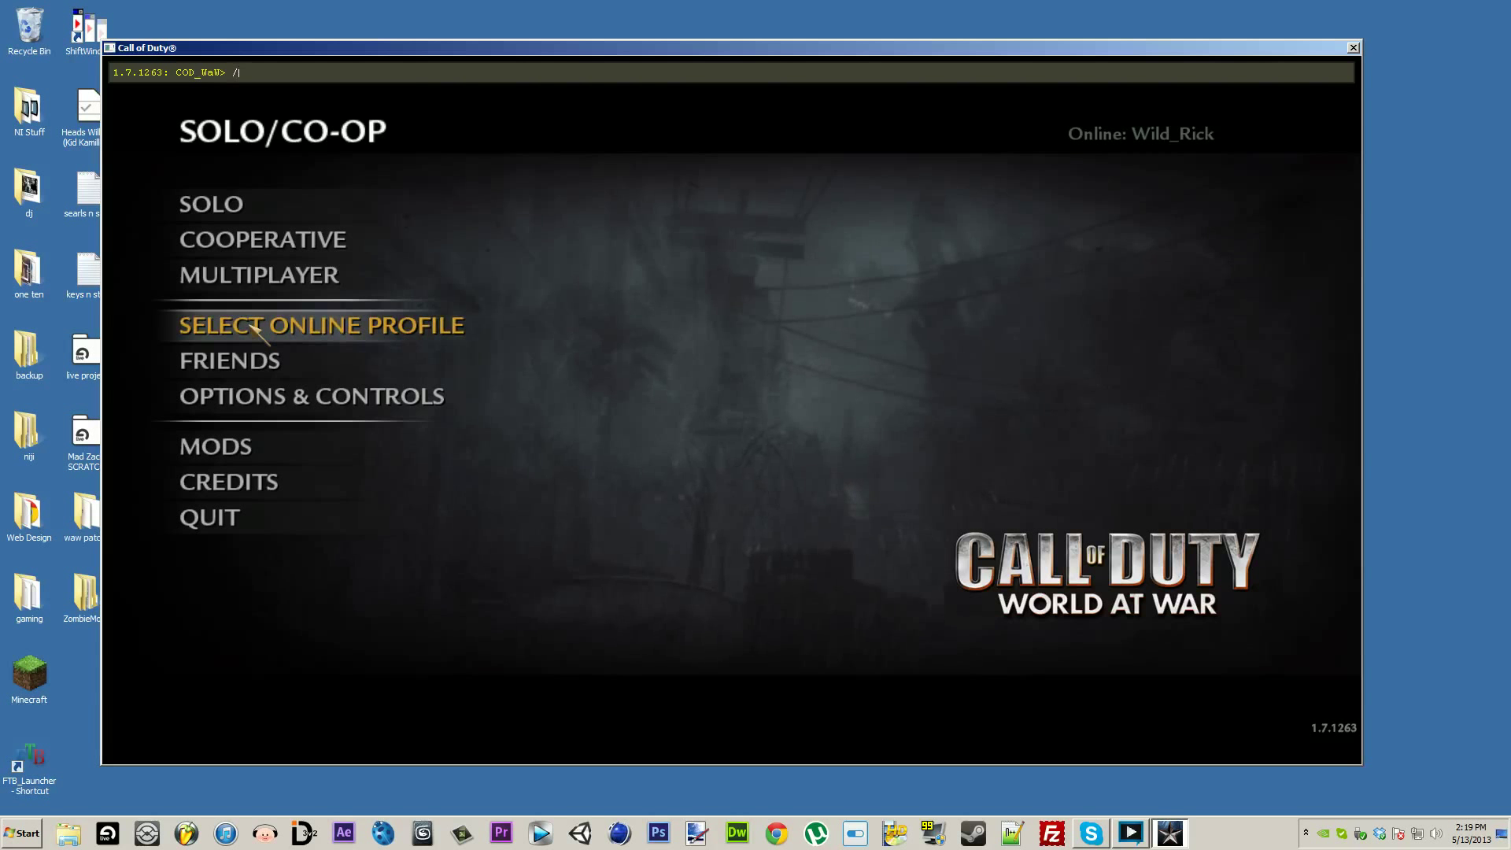
Run /vid_restart from the console to reload the game's display
{"action": "type", "text": "vid_"}
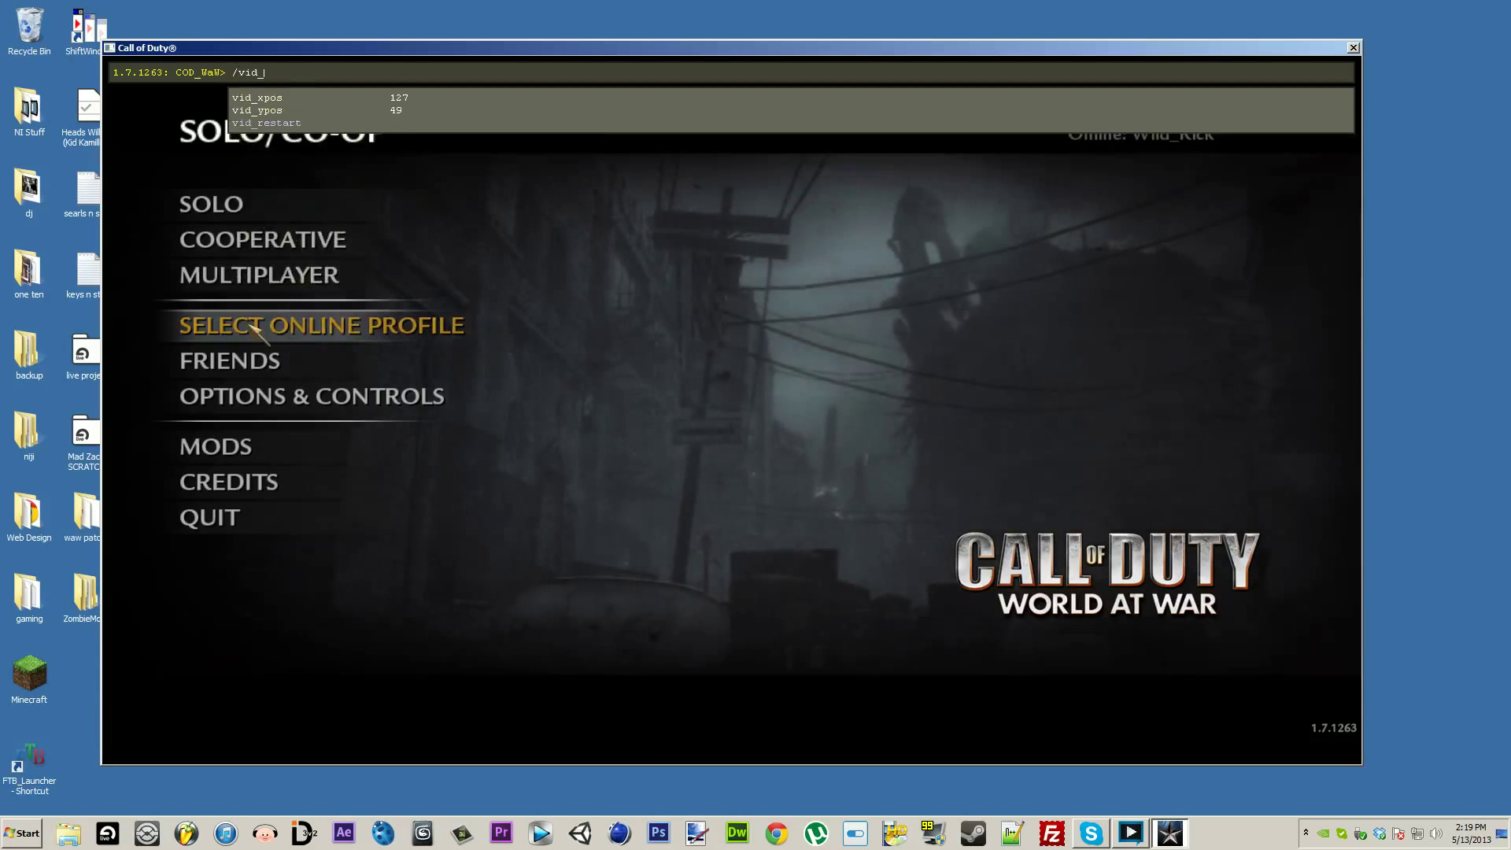
{"action": "type", "text": "resta"}
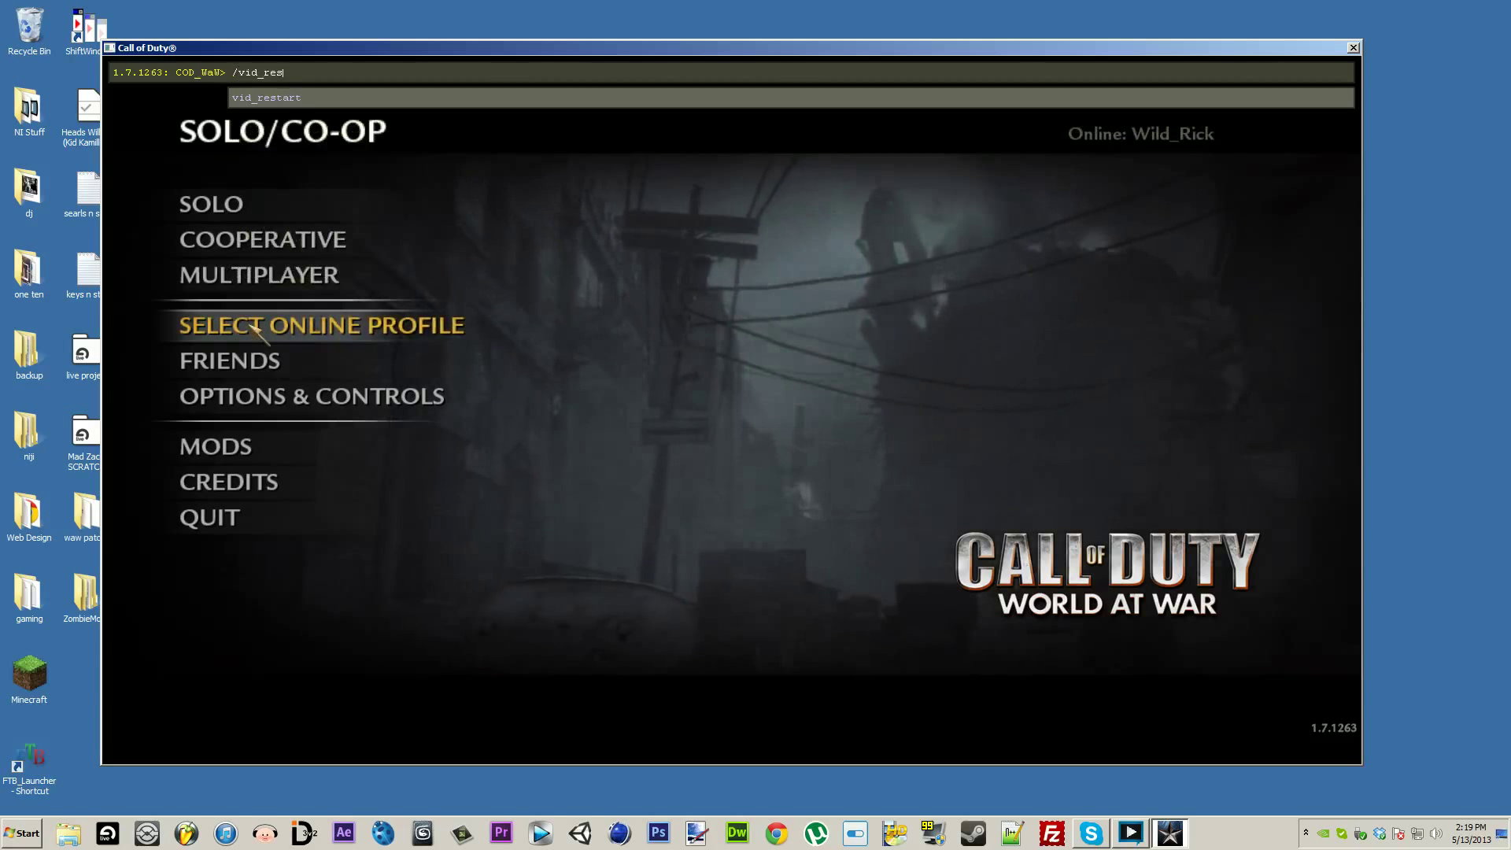
{"action": "key", "text": "BackSpace"}
{"action": "key", "text": "BackSpace"}
{"action": "key", "text": "BackSpace"}
{"action": "key", "text": "BackSpace"}
{"action": "key", "text": "BackSpace"}
{"action": "key", "text": "BackSpace"}
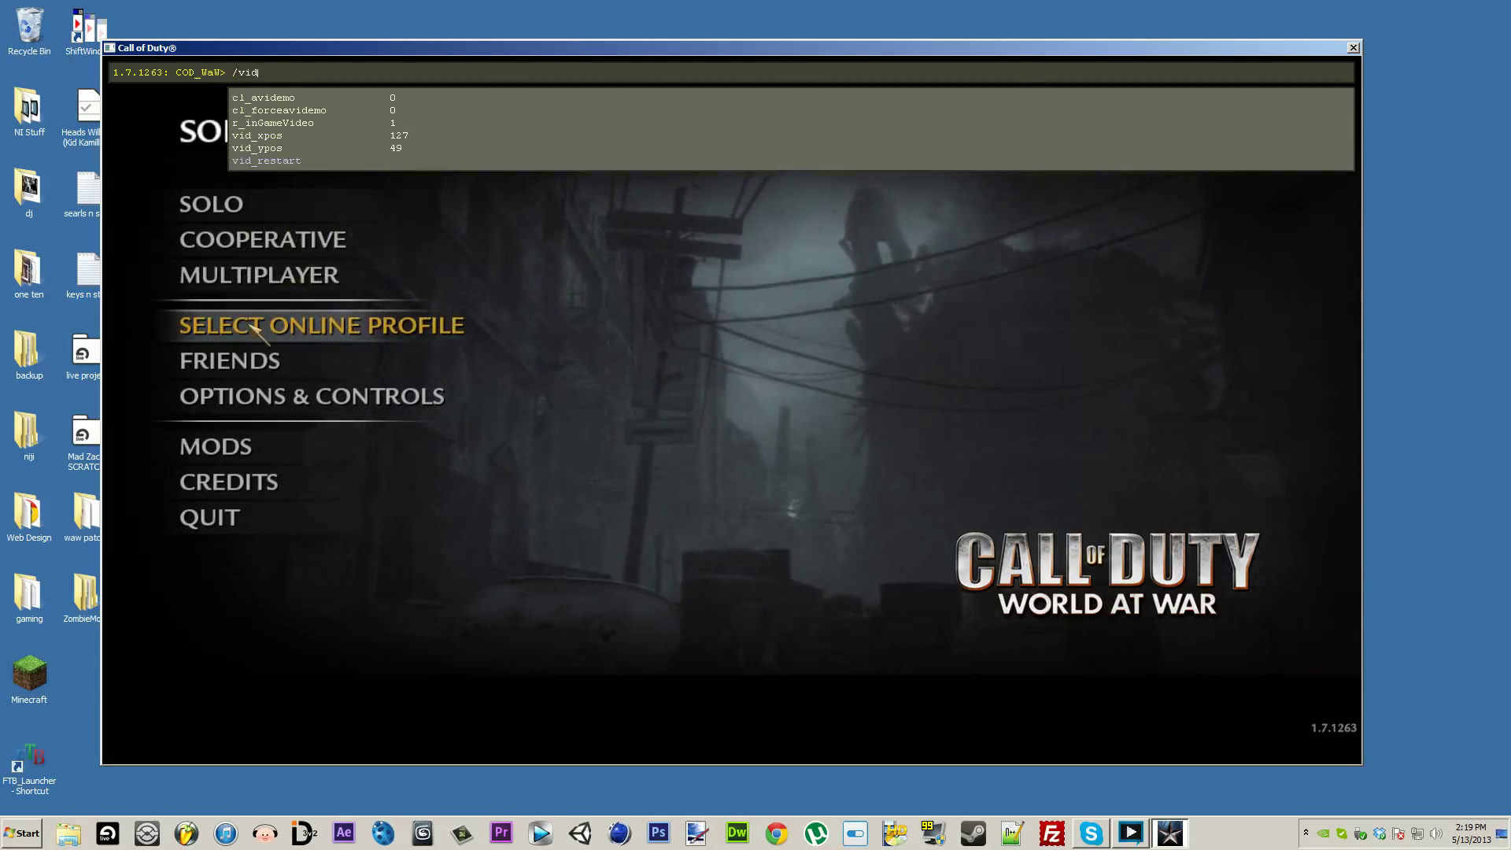
{"action": "key", "text": "Tab"}
{"action": "key", "text": "Tab"}
{"action": "key", "text": "Tab"}
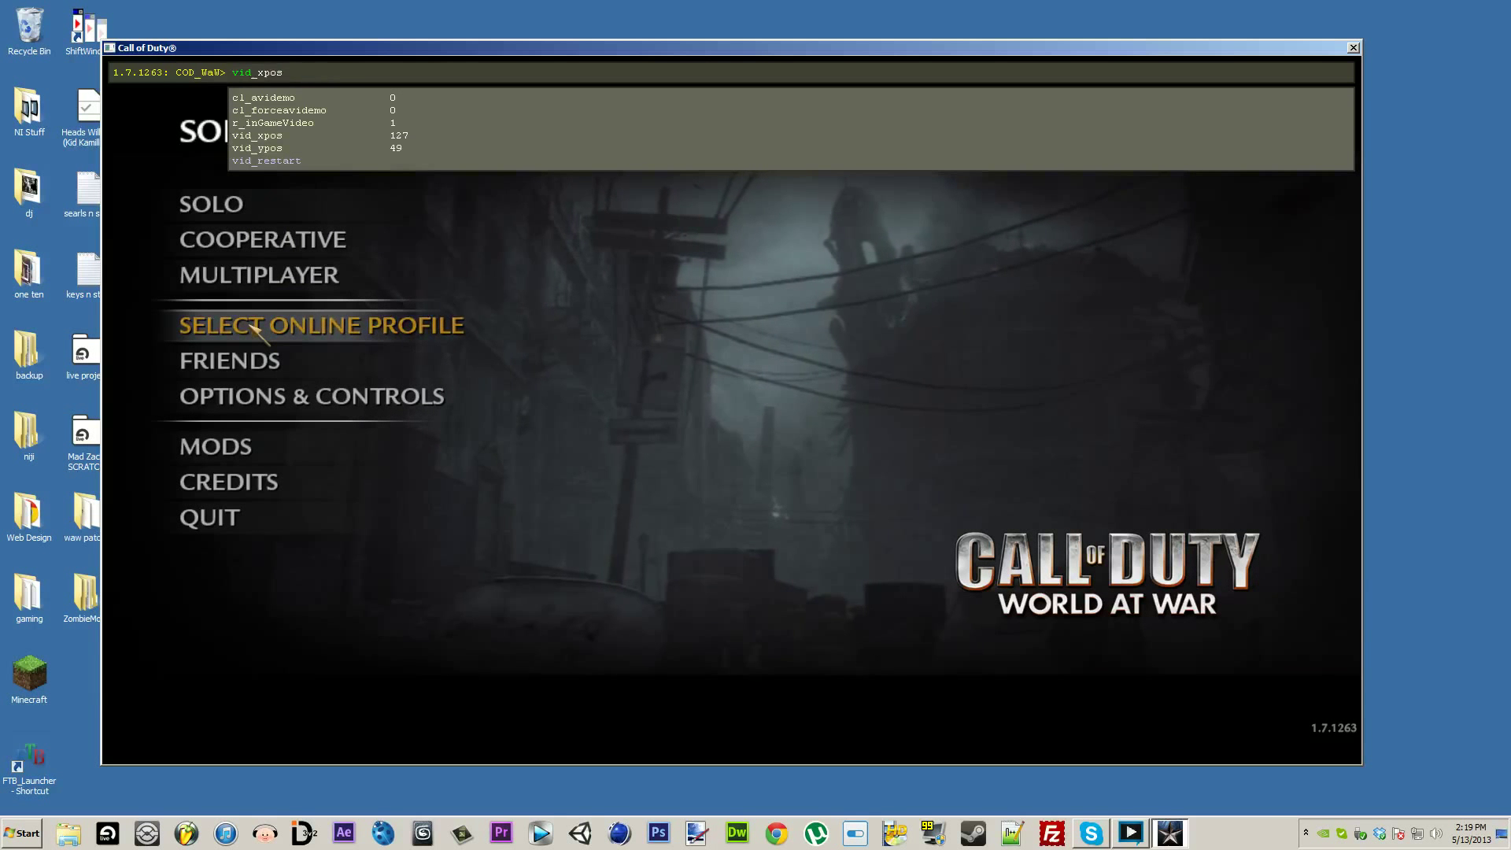
{"action": "key", "text": "Tab"}
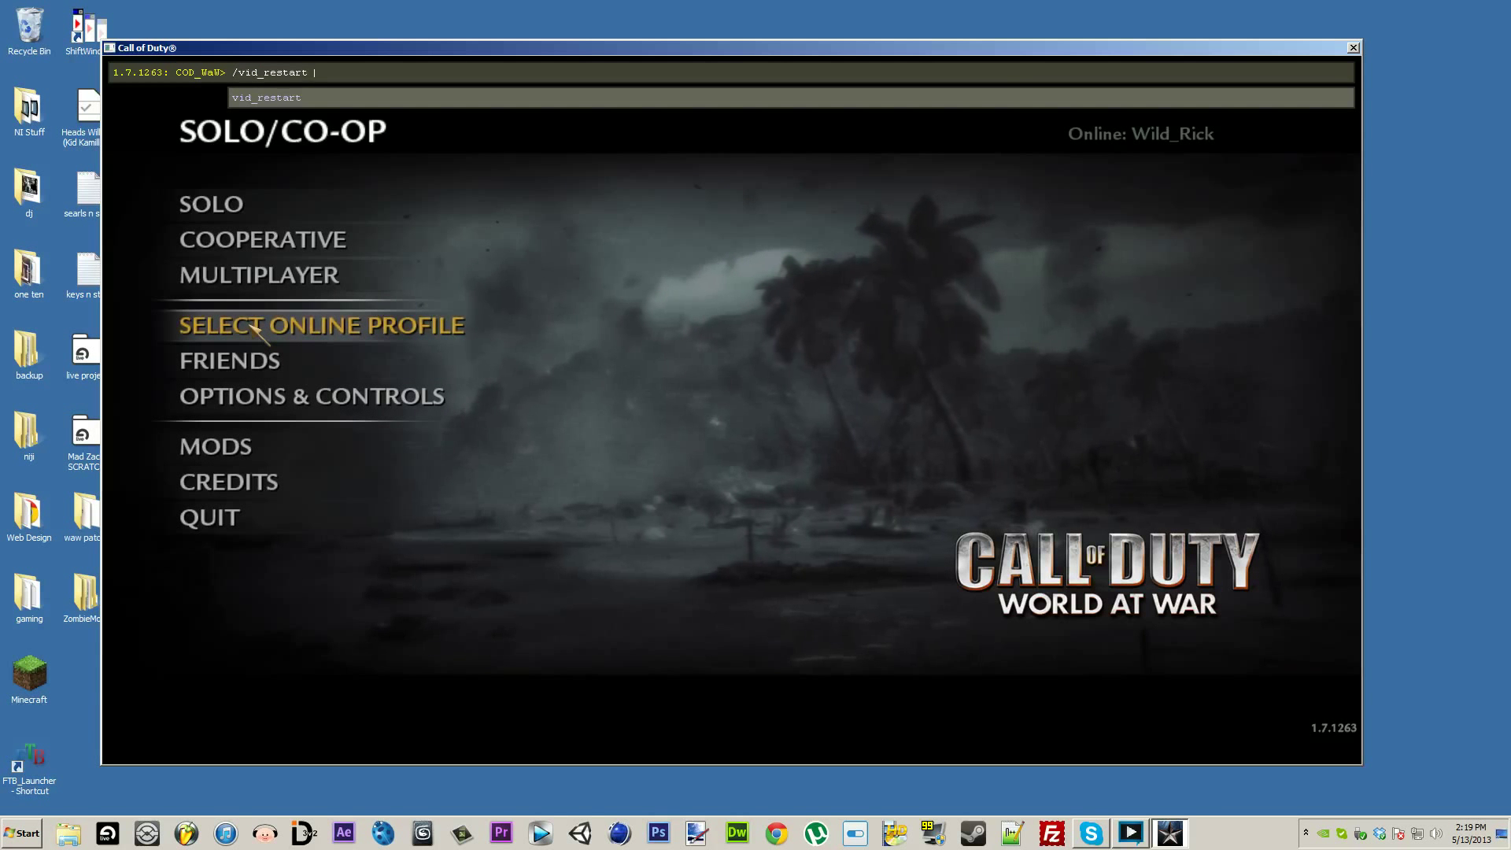
{"action": "key", "text": "Return"}
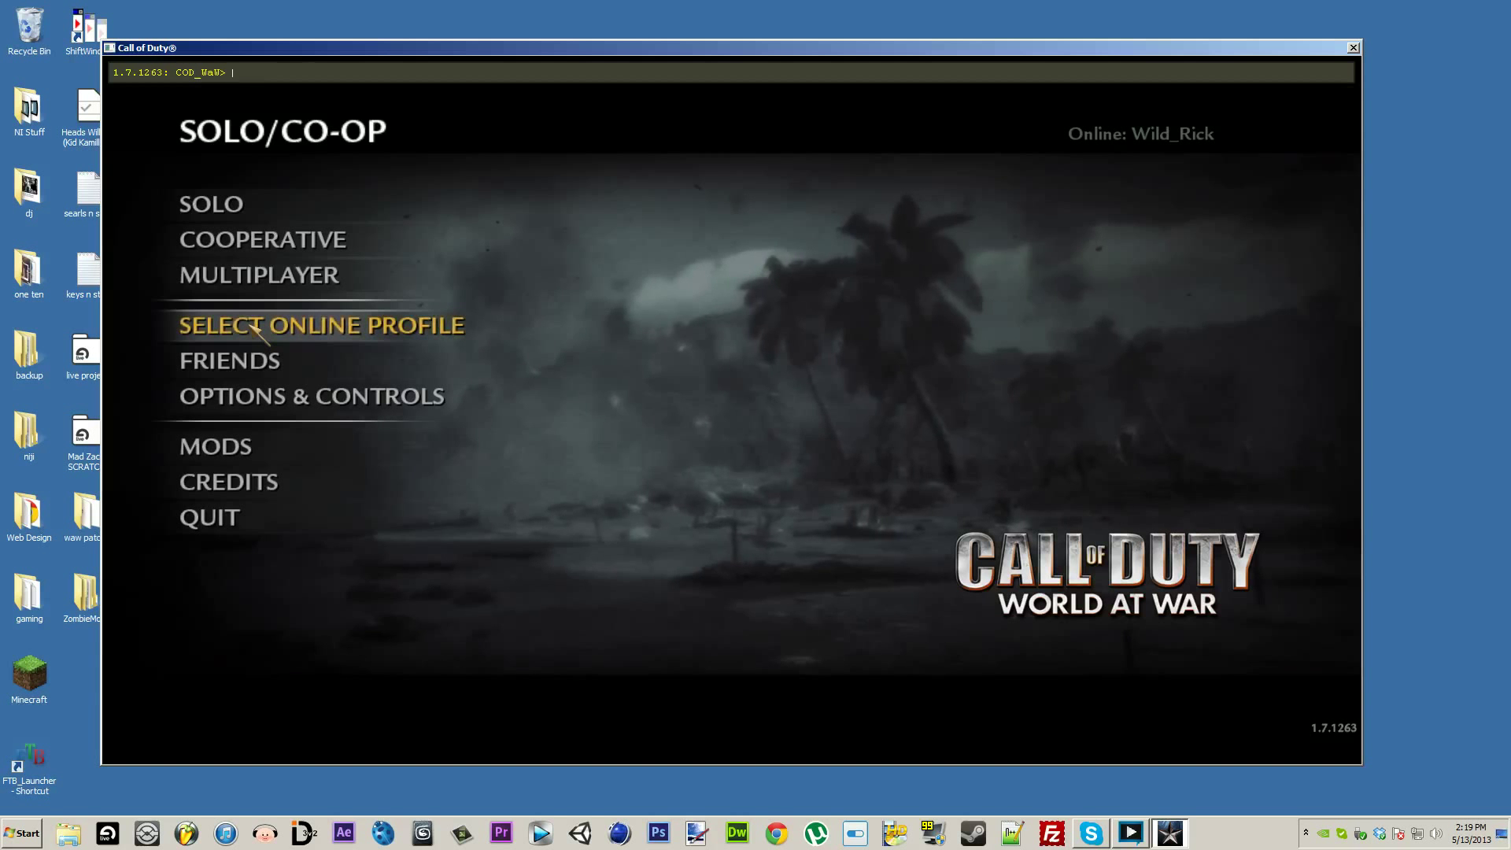
Nudge the game window slightly right and down, and close the developer console
{"action": "left_click_drag", "start_coordinate": [403, 49], "coordinate": [418, 53]}
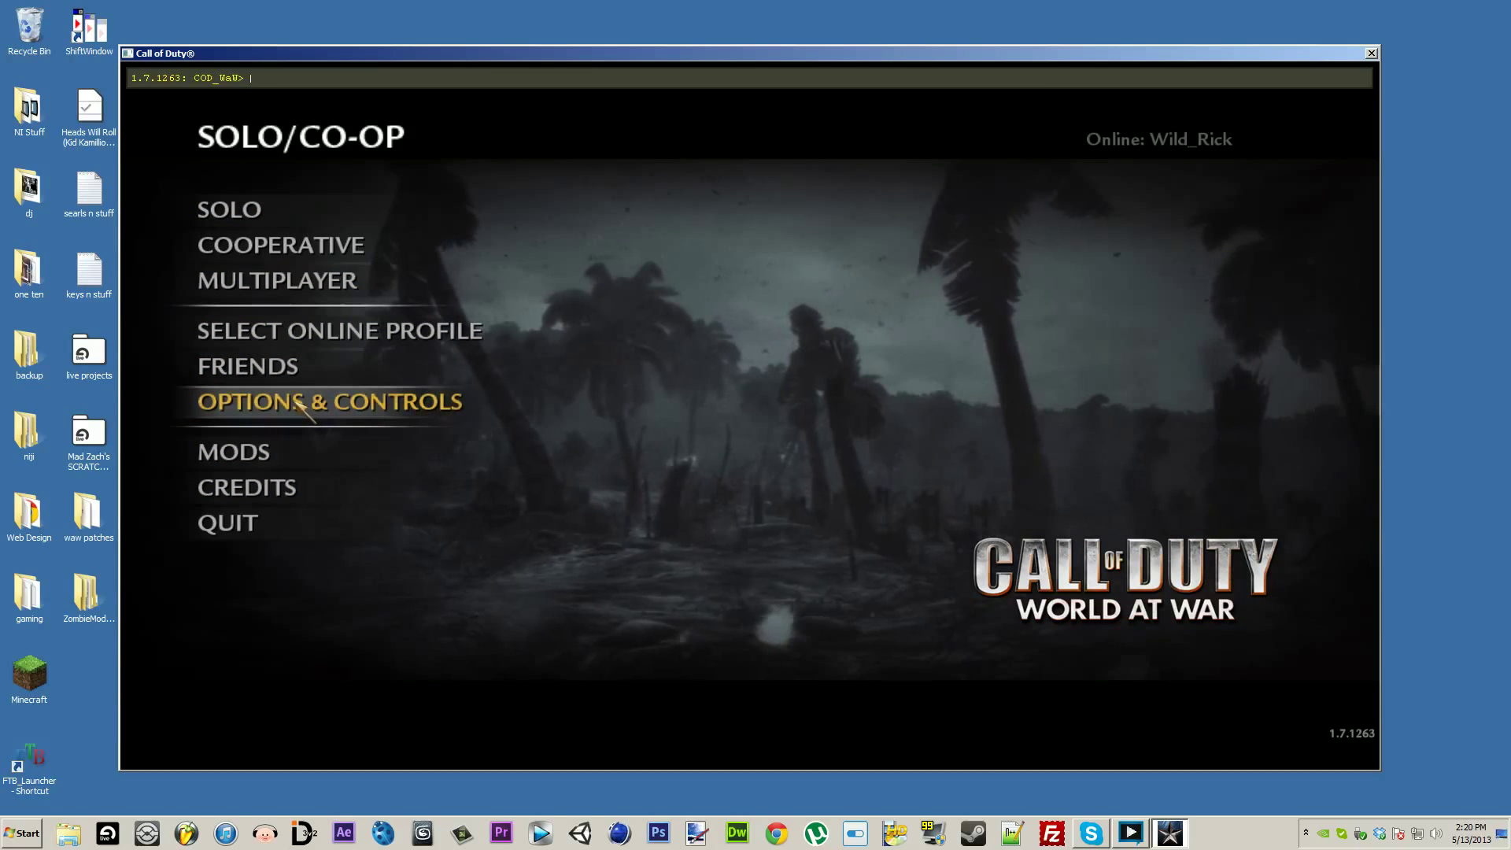
{"action": "key", "text": "grave"}
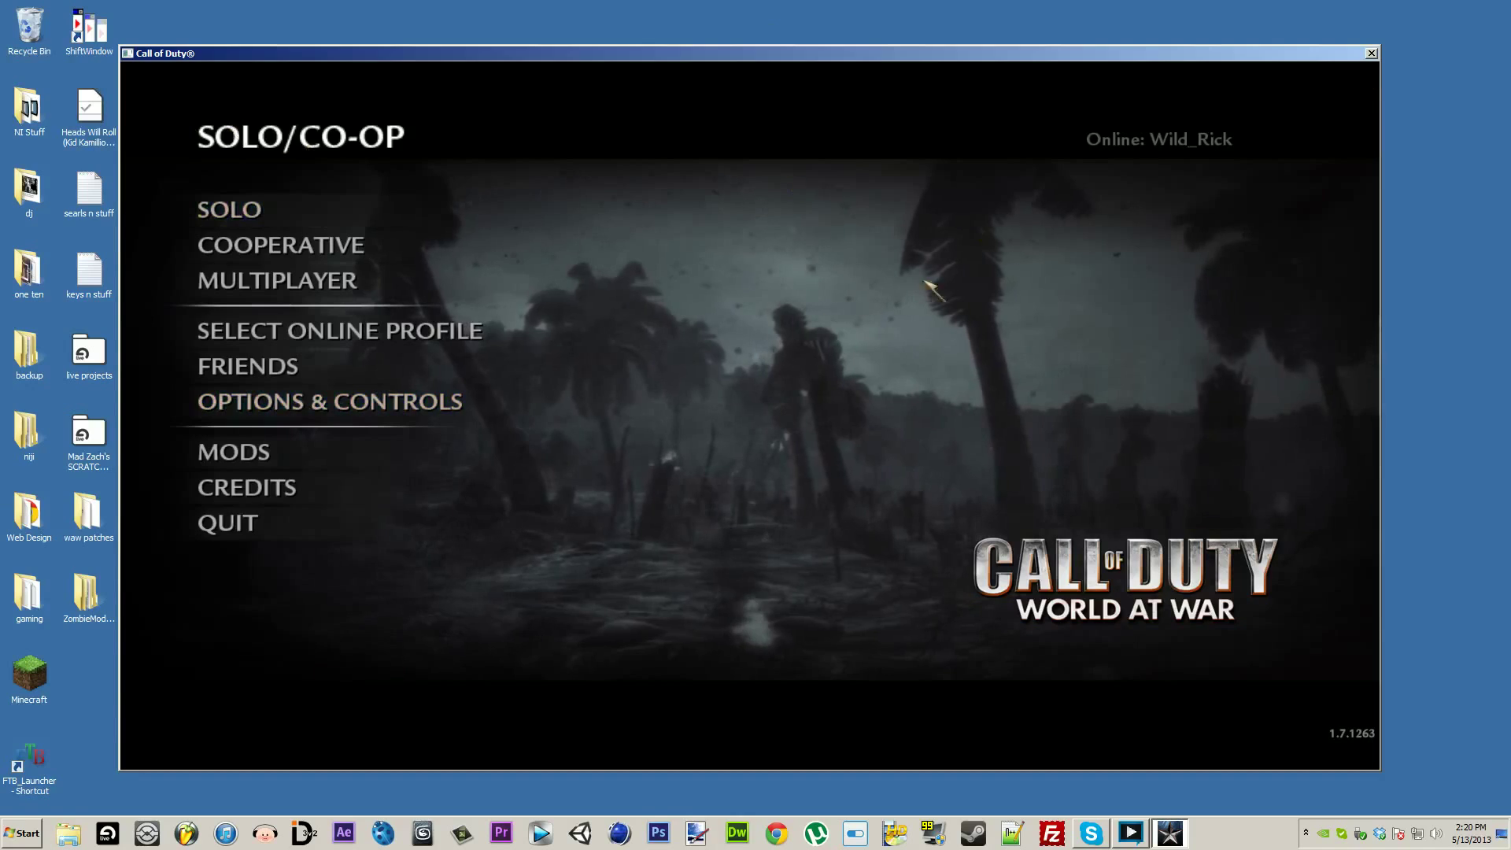
Open the game's Graphics options and reposition the game window on the desktop
{"action": "left_click", "coordinate": [340, 403]}
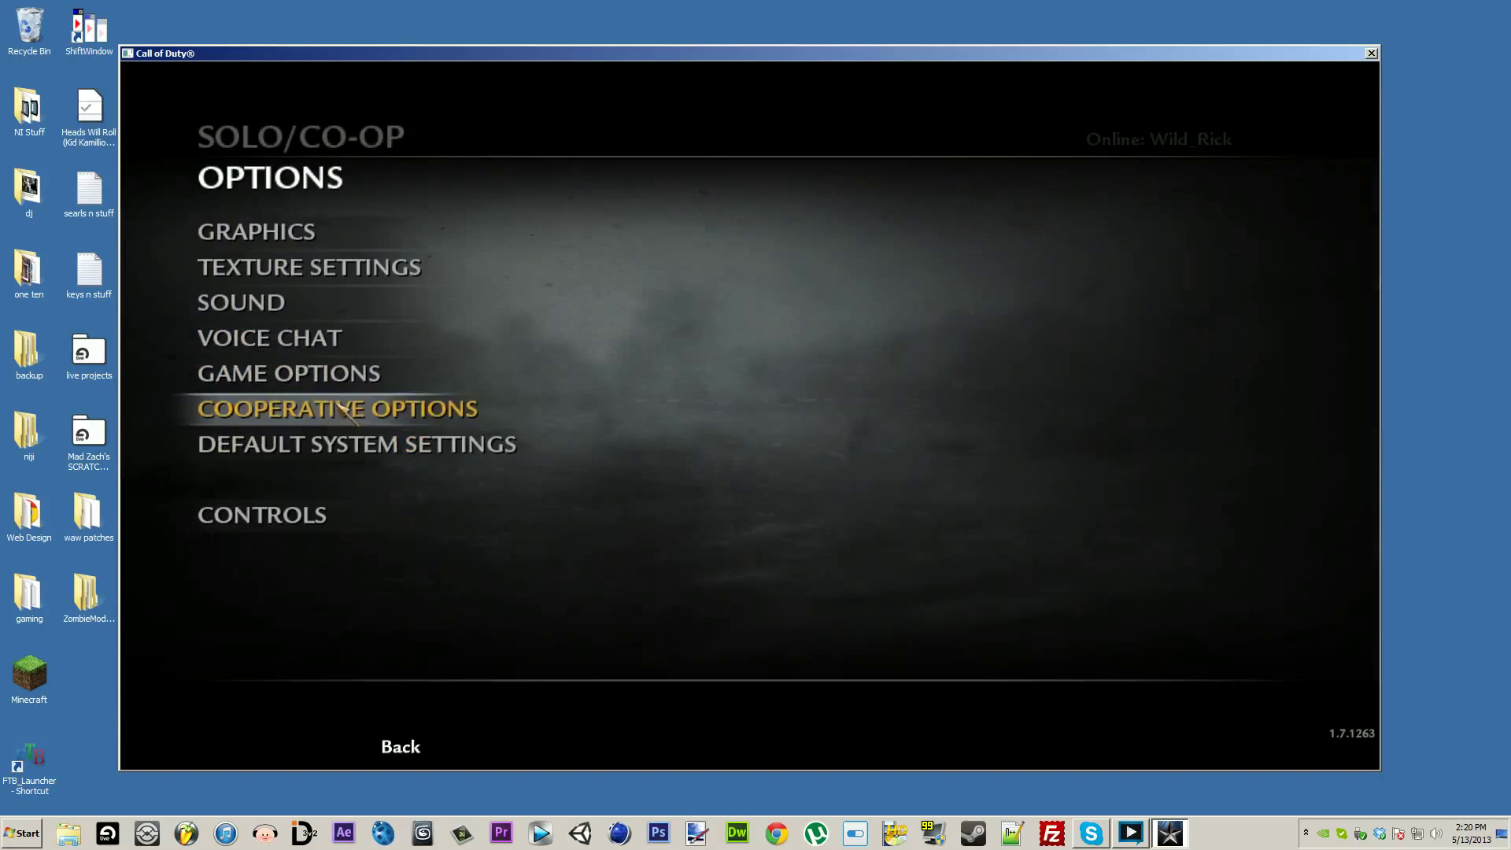
{"action": "left_click", "coordinate": [234, 227]}
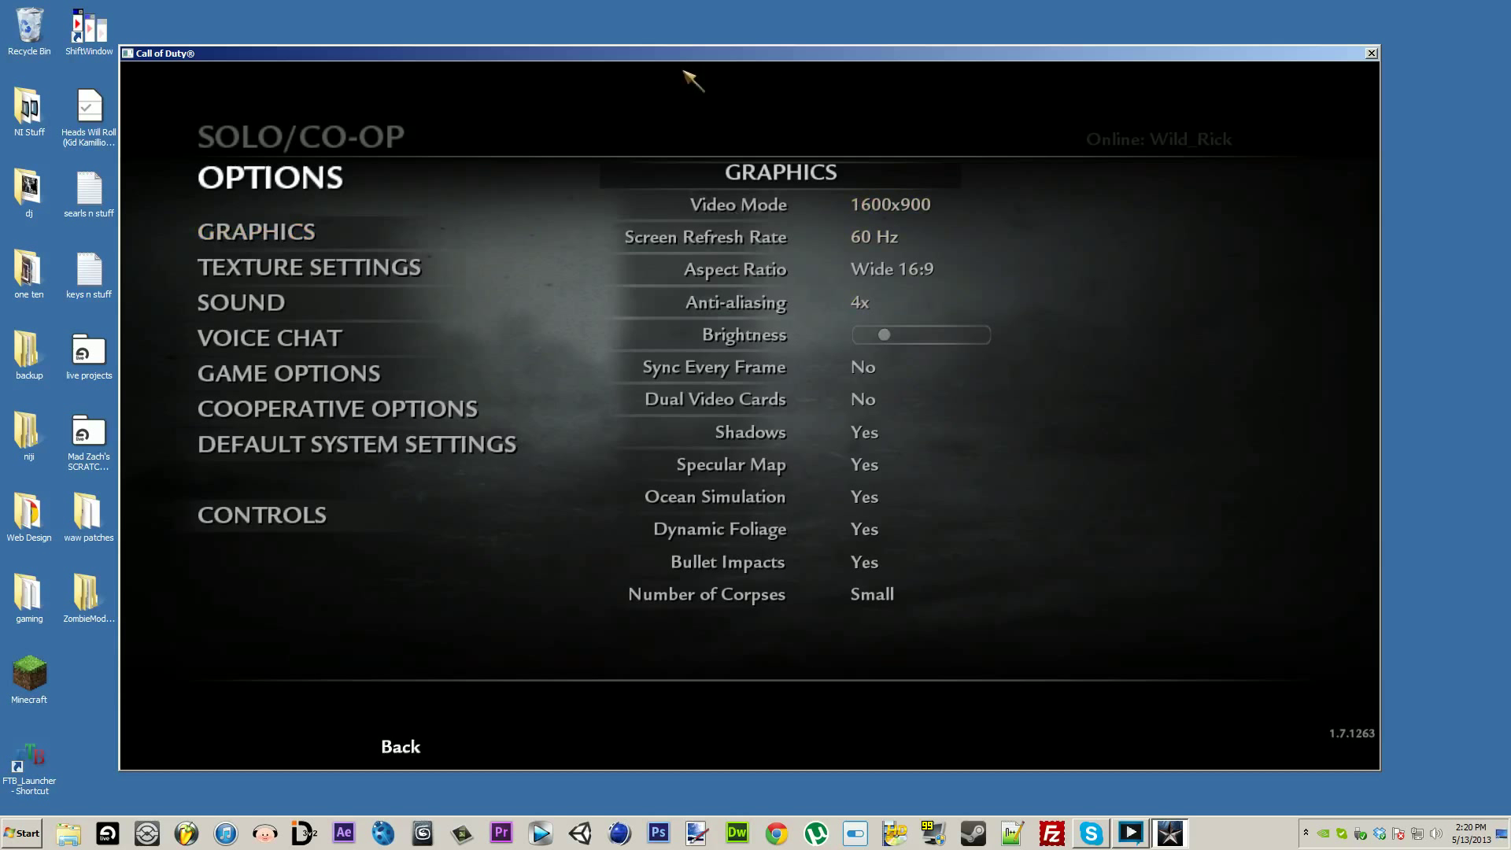
{"action": "left_click_drag", "start_coordinate": [631, 57], "coordinate": [546, 30]}
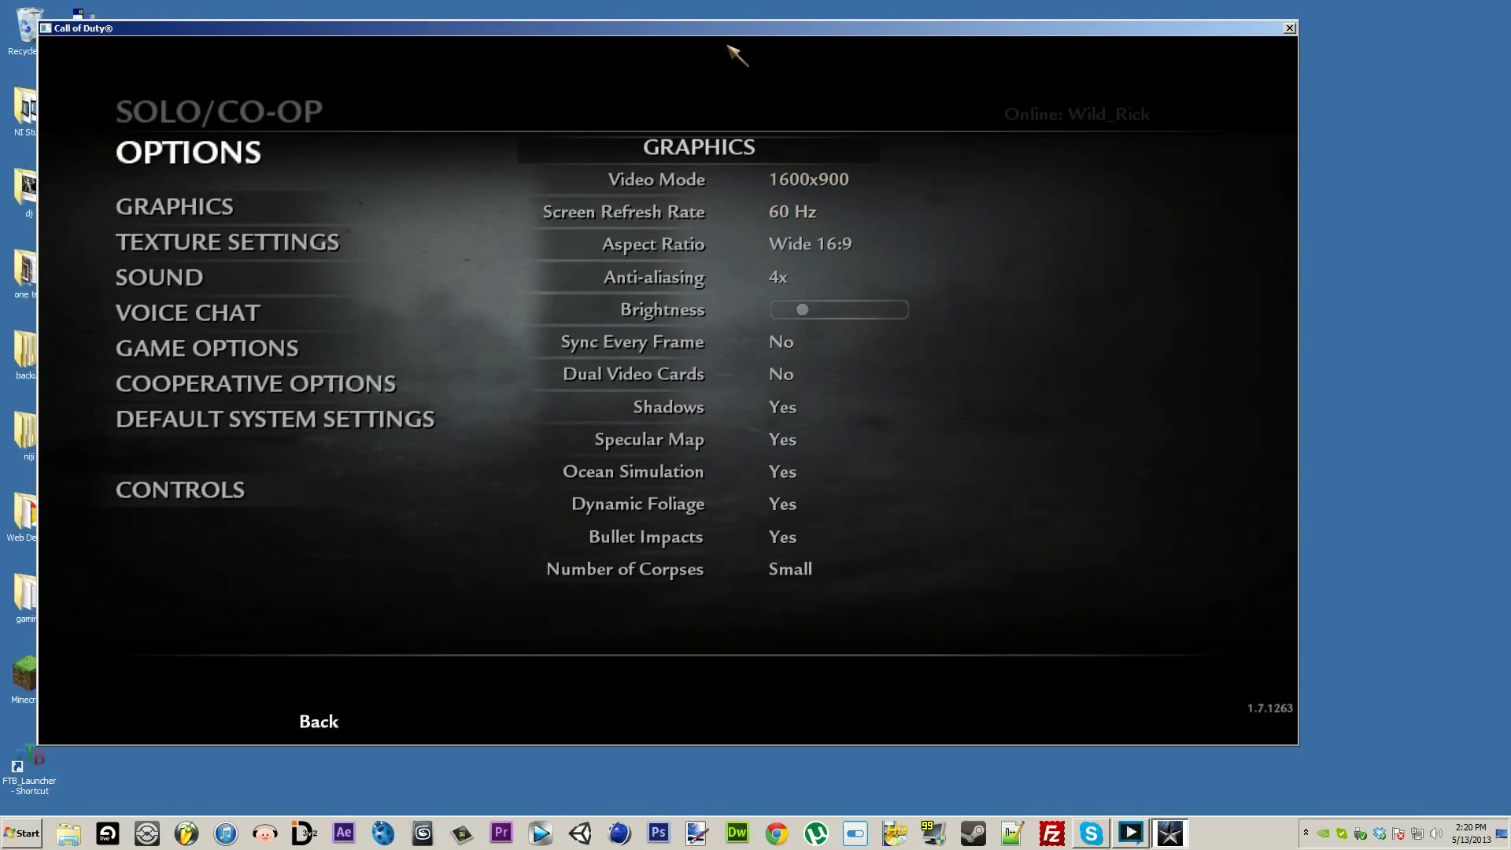
{"action": "left_click_drag", "start_coordinate": [434, 26], "coordinate": [396, 6]}
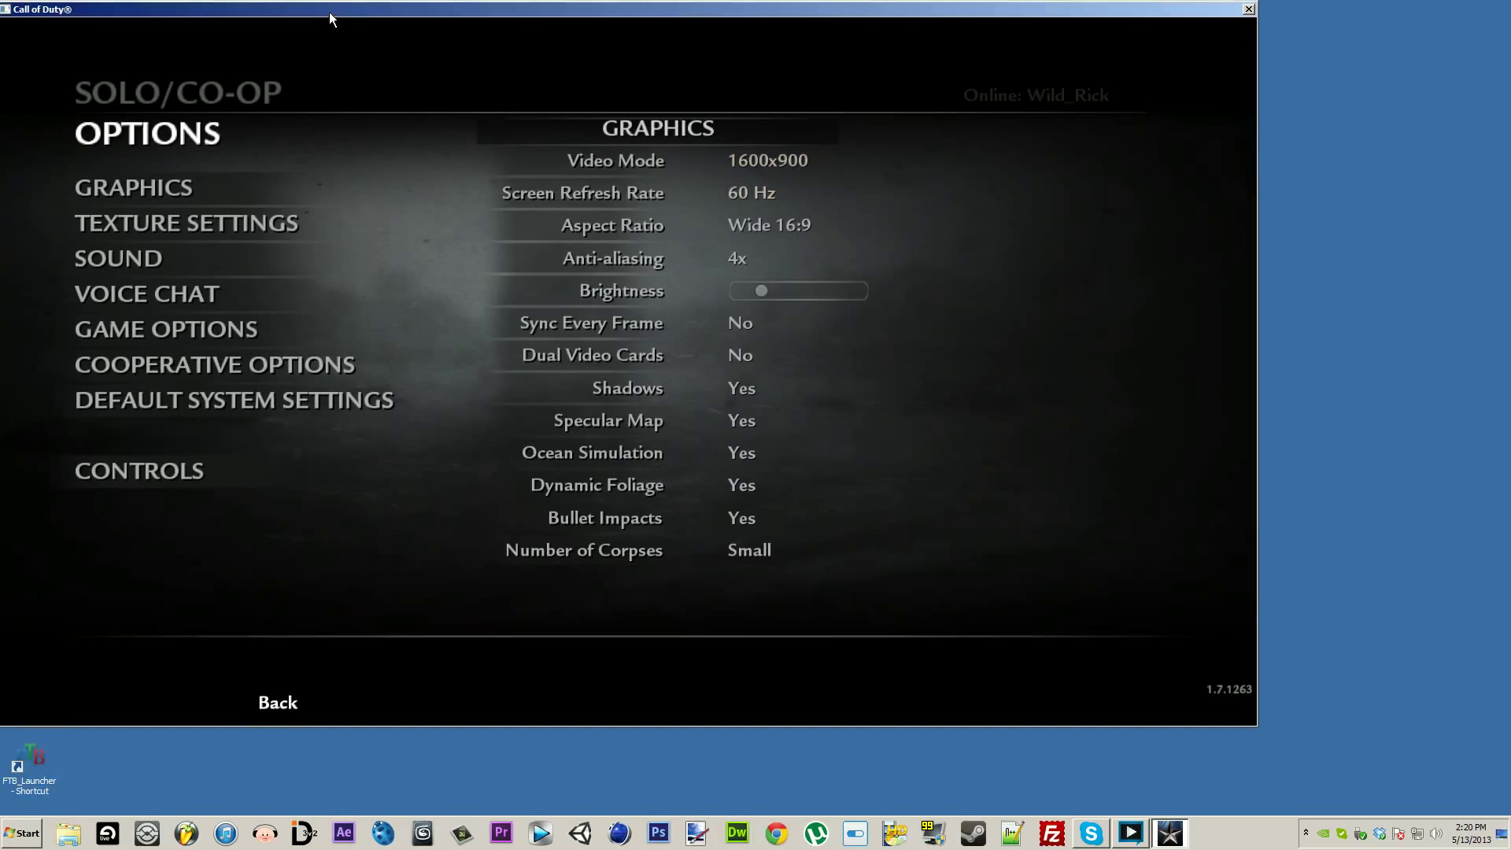
{"action": "left_click_drag", "start_coordinate": [331, 18], "coordinate": [426, 30]}
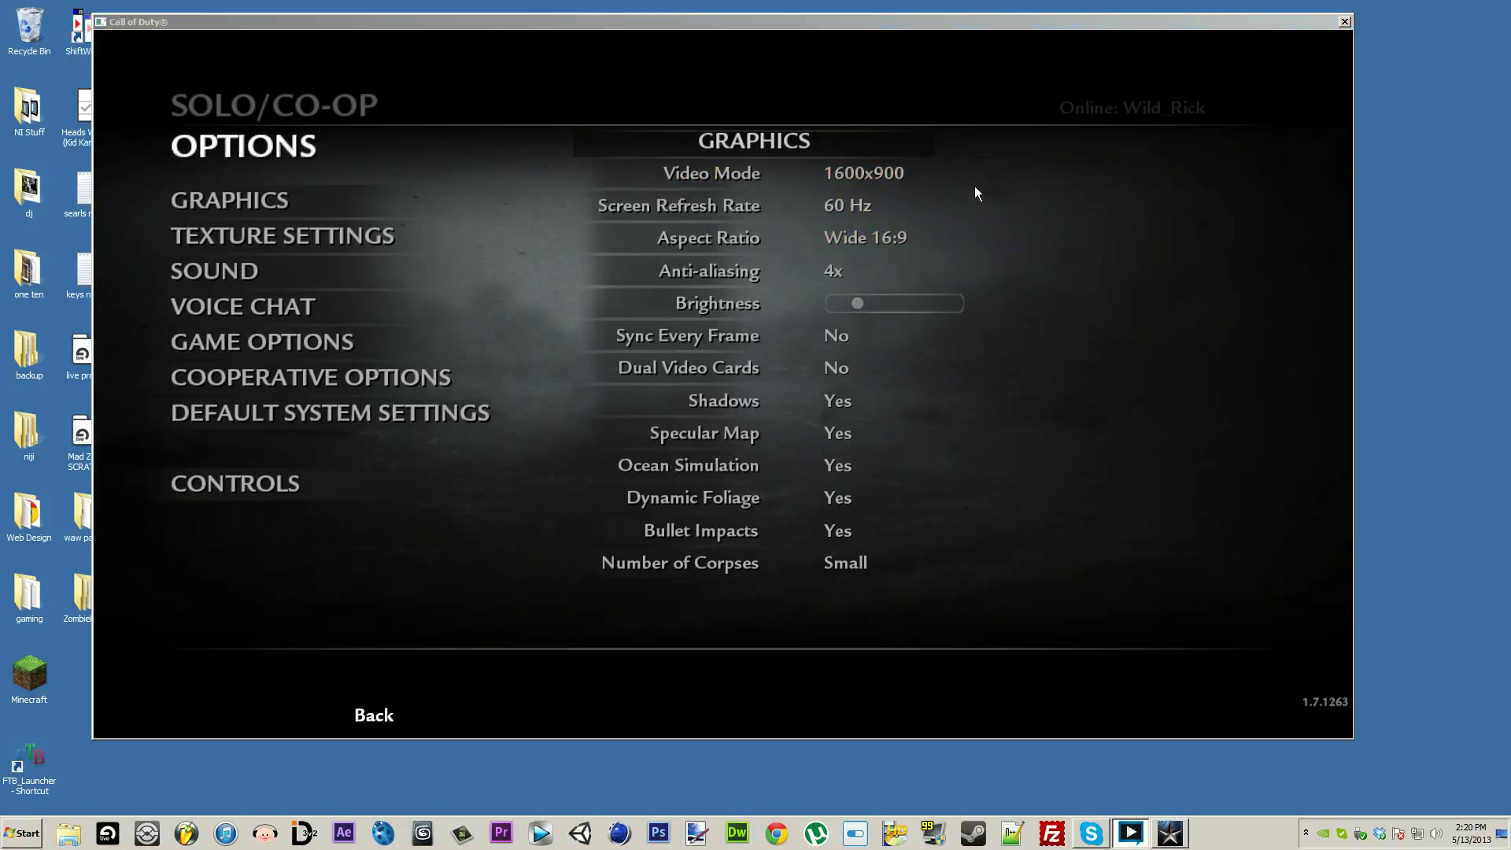
Cycle the Video Mode back to 1600x900 and move the window left
{"action": "left_click", "coordinate": [867, 174]}
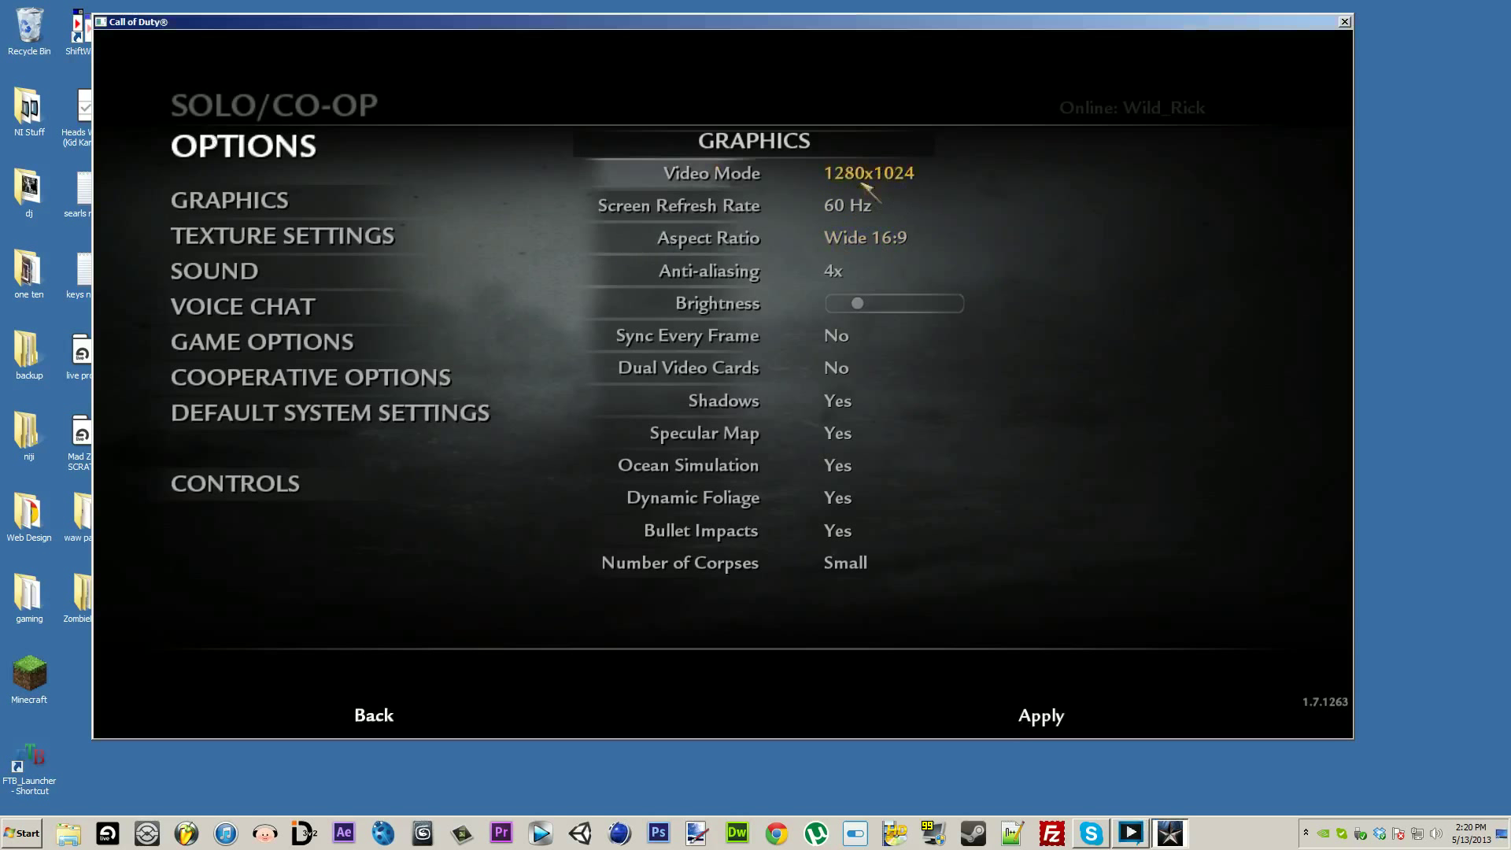
{"action": "left_click", "coordinate": [866, 175]}
{"action": "left_click", "coordinate": [865, 175]}
{"action": "left_click", "coordinate": [858, 174]}
{"action": "right_click", "coordinate": [884, 178]}
{"action": "left_click_drag", "start_coordinate": [658, 20], "coordinate": [590, 14]}
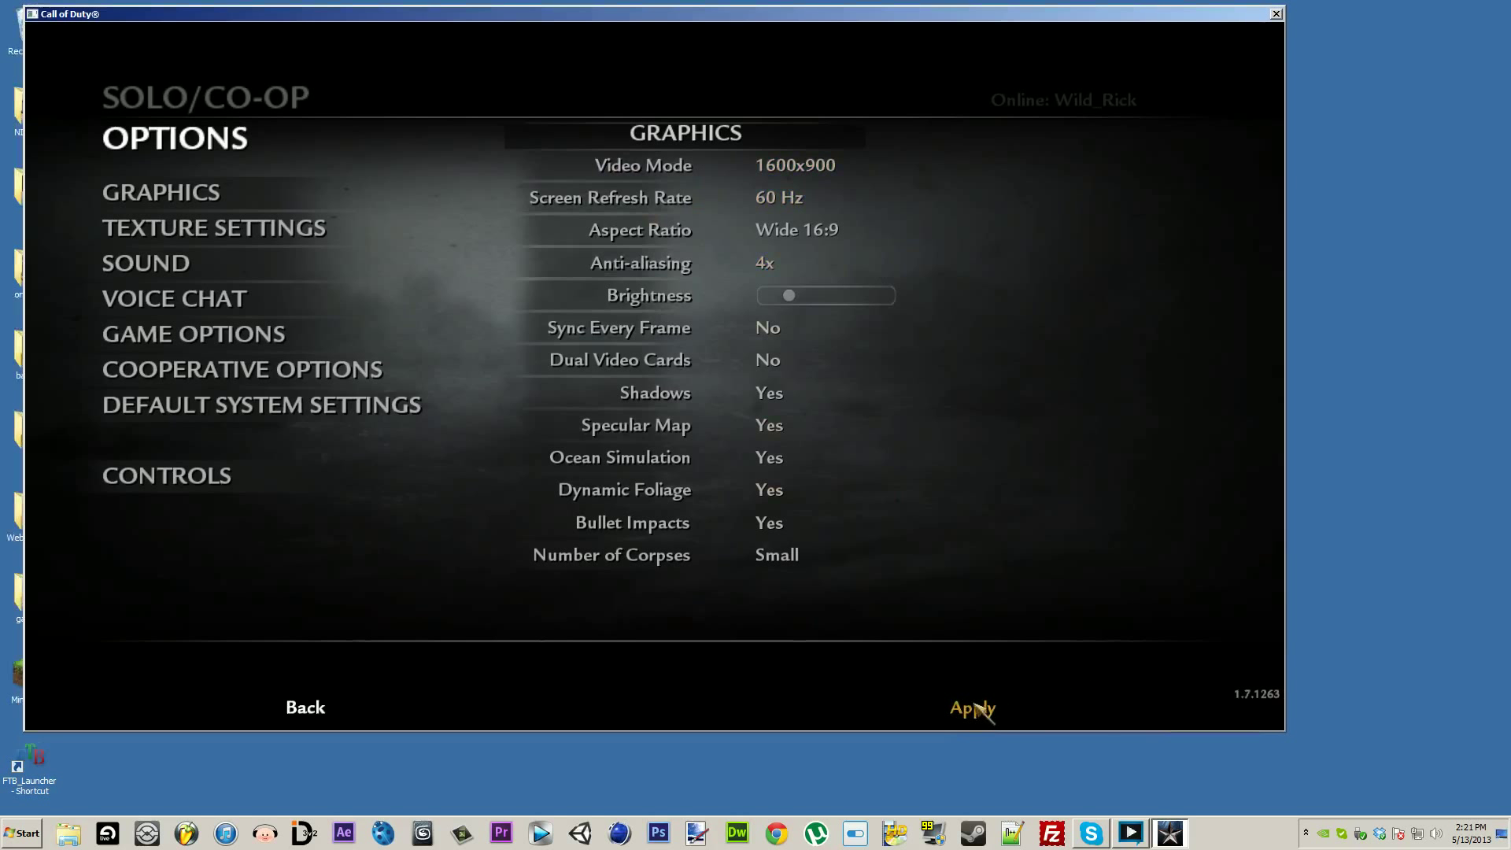
Apply and confirm the 1600x900 graphics settings, then place the restarted window at top-left
{"action": "left_click", "coordinate": [962, 720]}
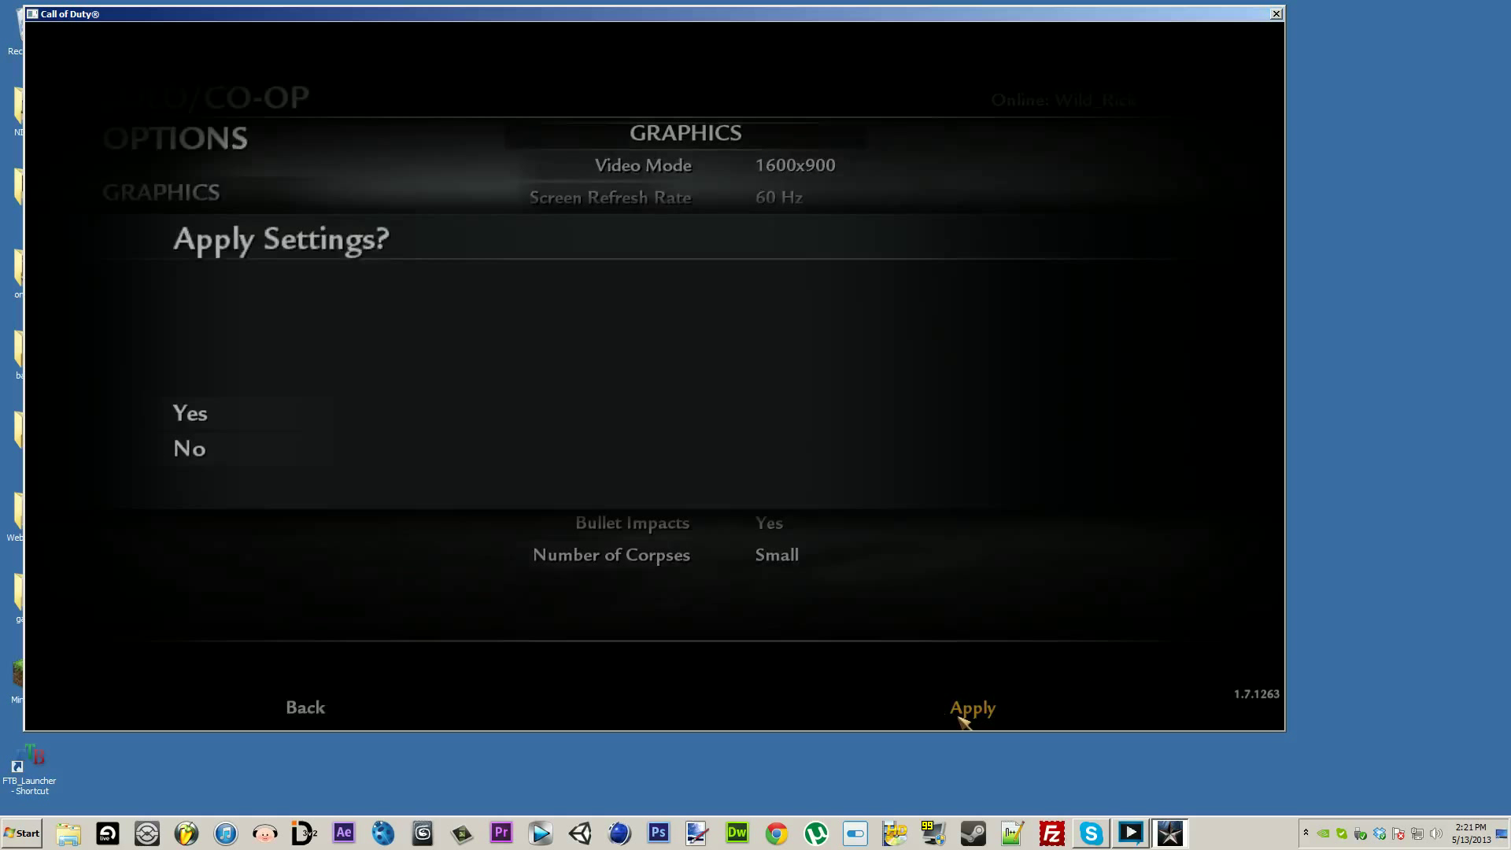
{"action": "left_click", "coordinate": [219, 423]}
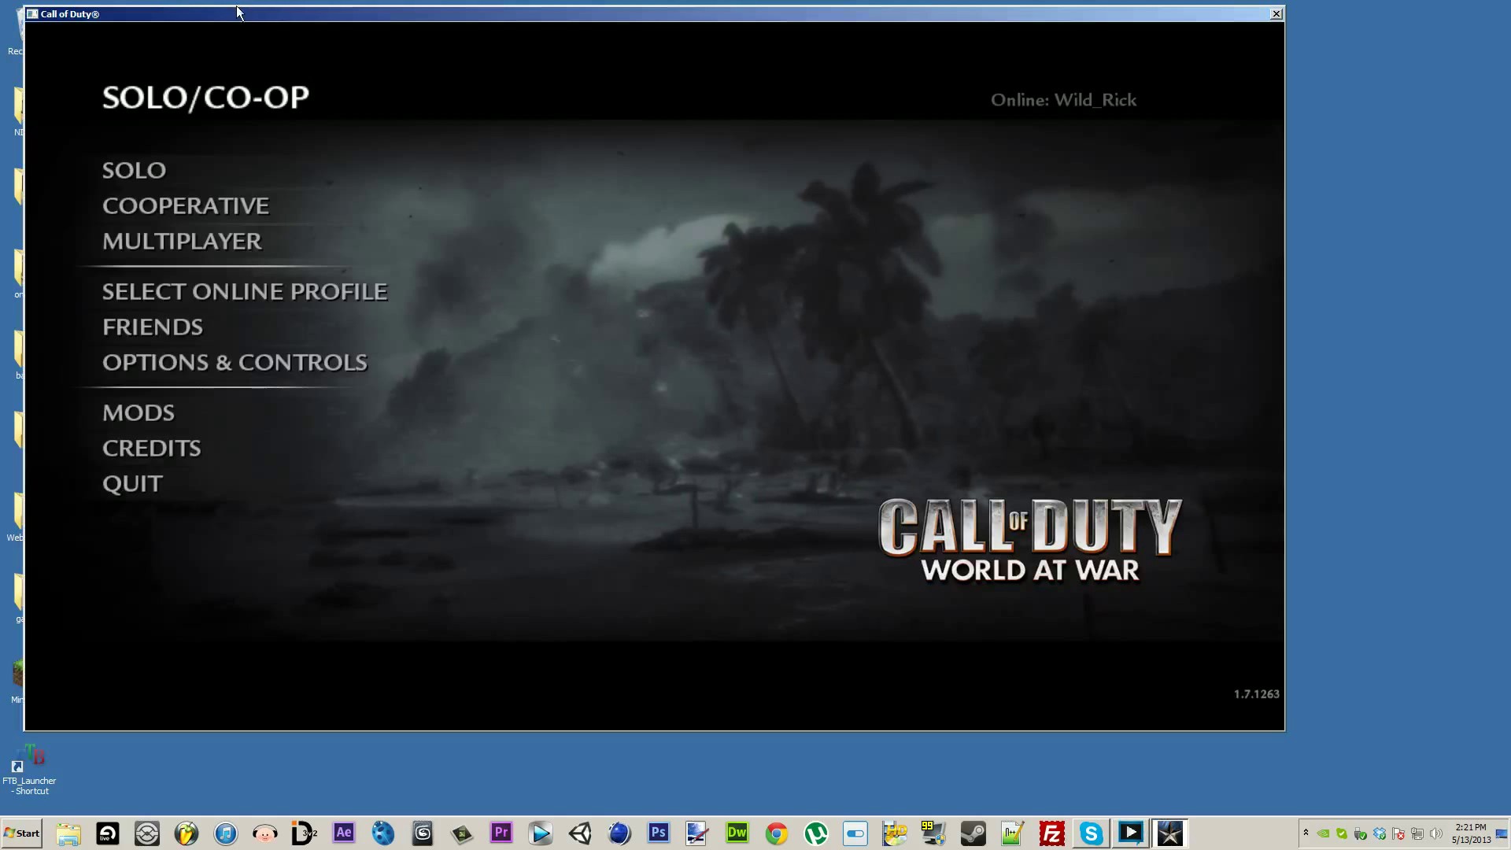
{"action": "mouse_move", "coordinate": [269, 12]}
{"action": "left_mouse_down"}
{"action": "mouse_move", "coordinate": [323, 26]}
{"action": "mouse_move", "coordinate": [267, 14]}
{"action": "left_mouse_up"}
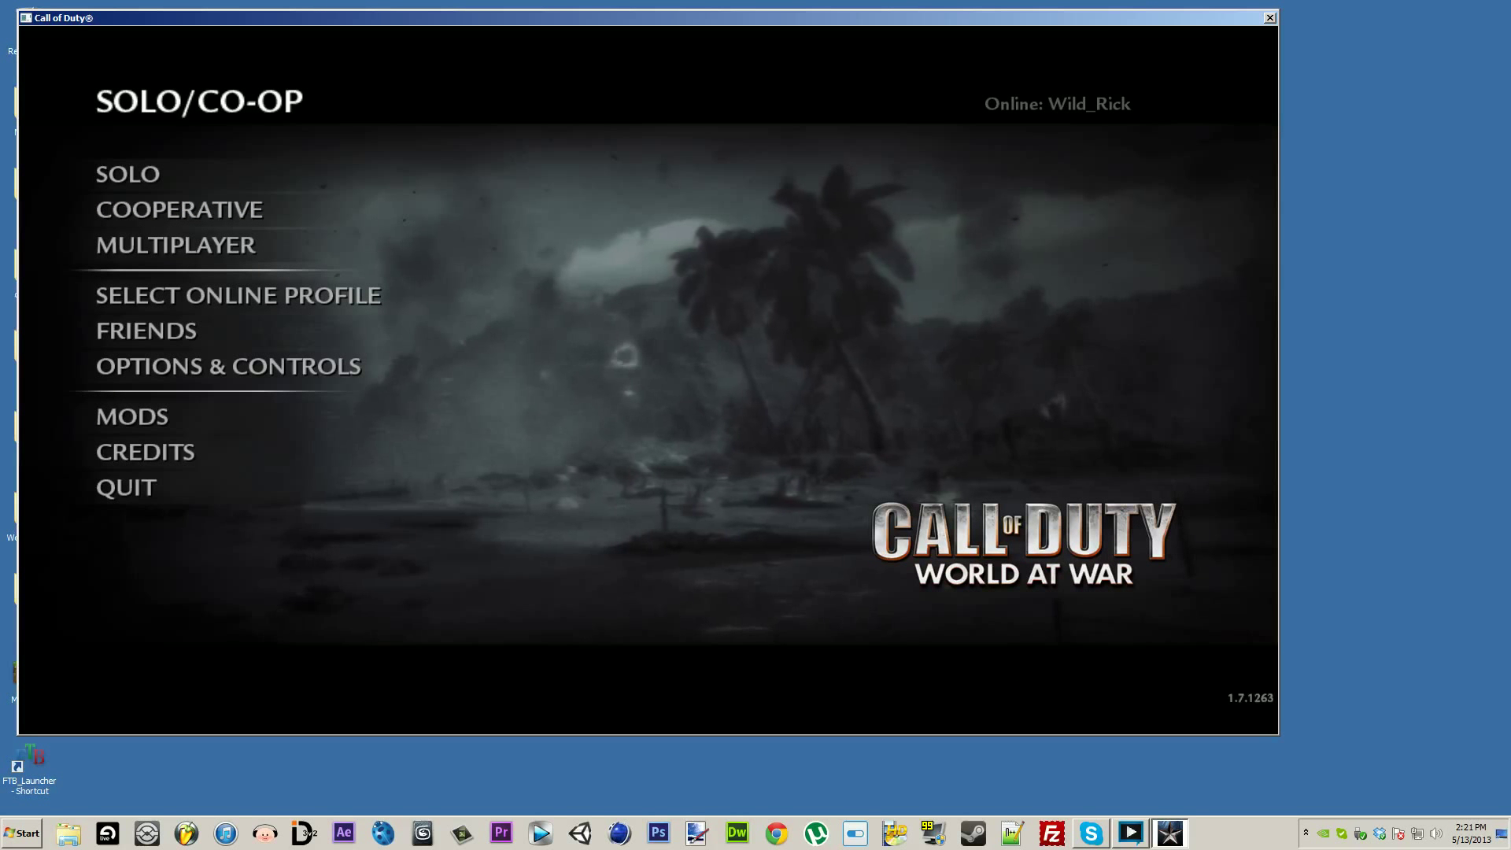
{"action": "left_click_drag", "start_coordinate": [1127, 22], "coordinate": [1115, 9]}
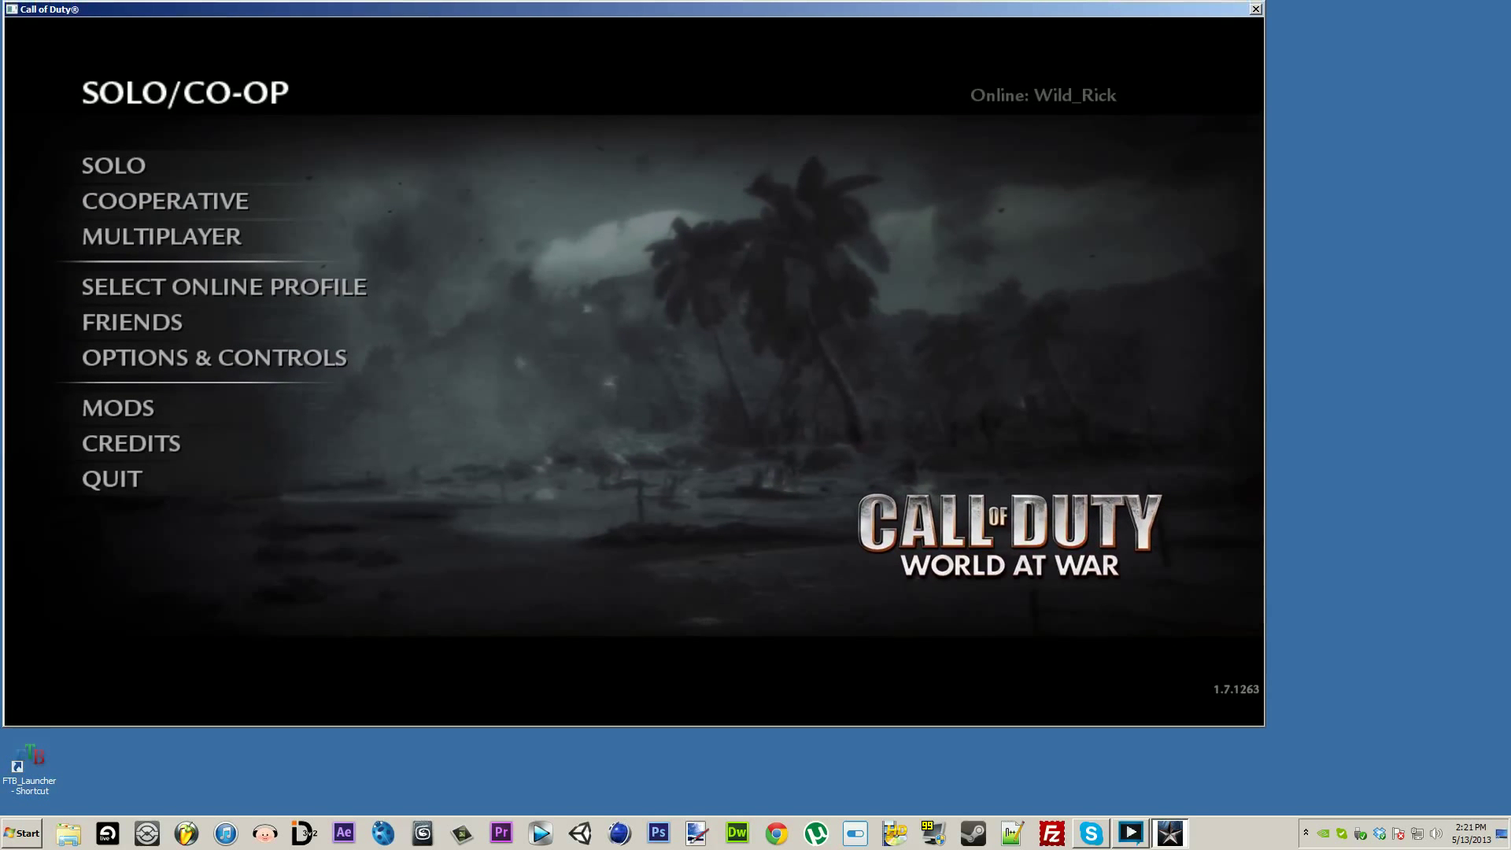
Bring XSplit over the game and choose Add screen region... from the Add menu
{"action": "left_click_drag", "start_coordinate": [1510, 59], "coordinate": [1205, 156]}
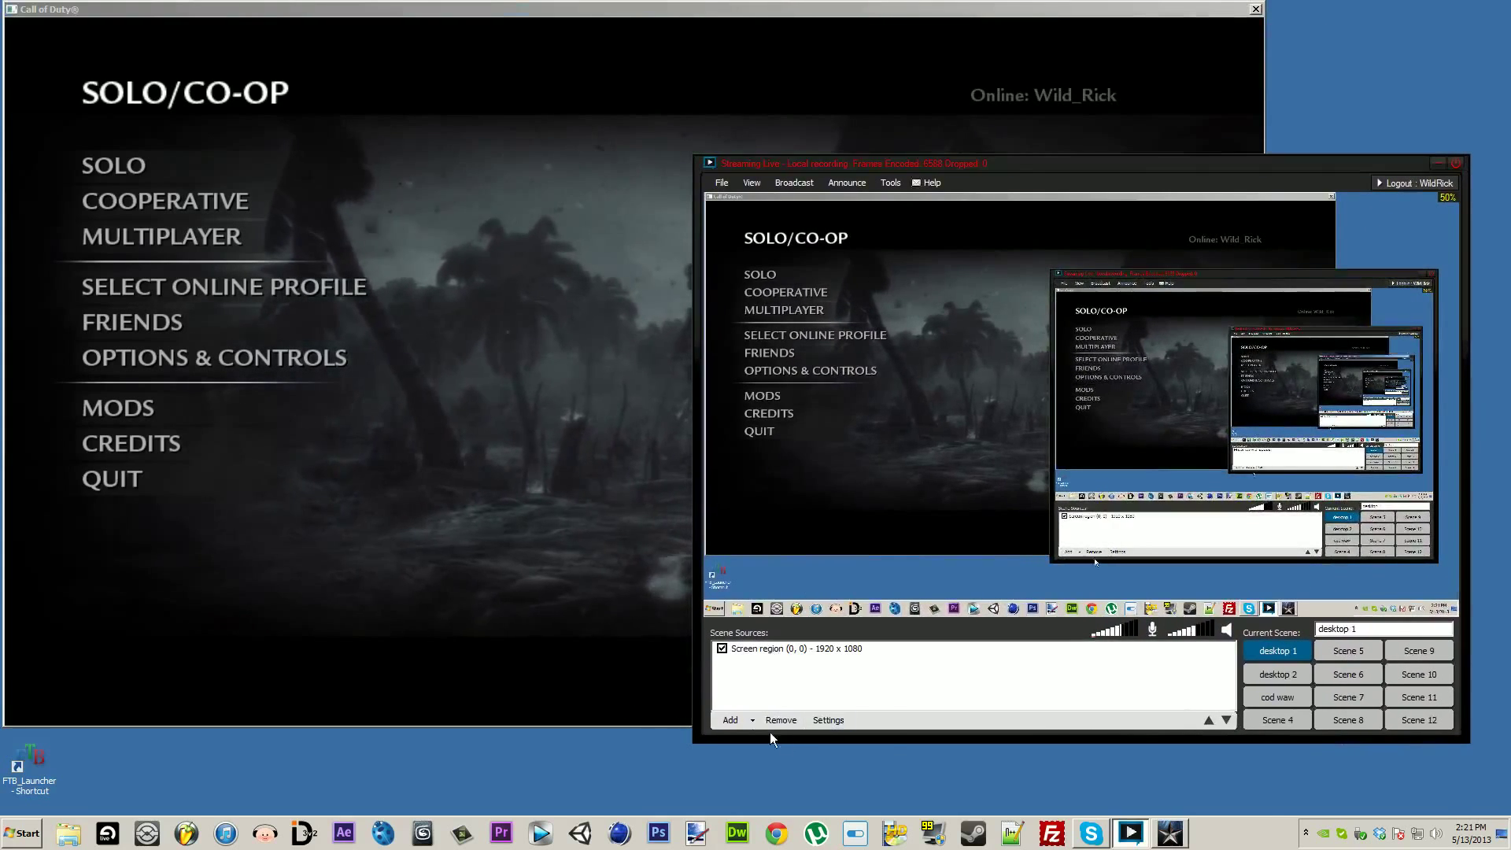
{"action": "left_click", "coordinate": [752, 720]}
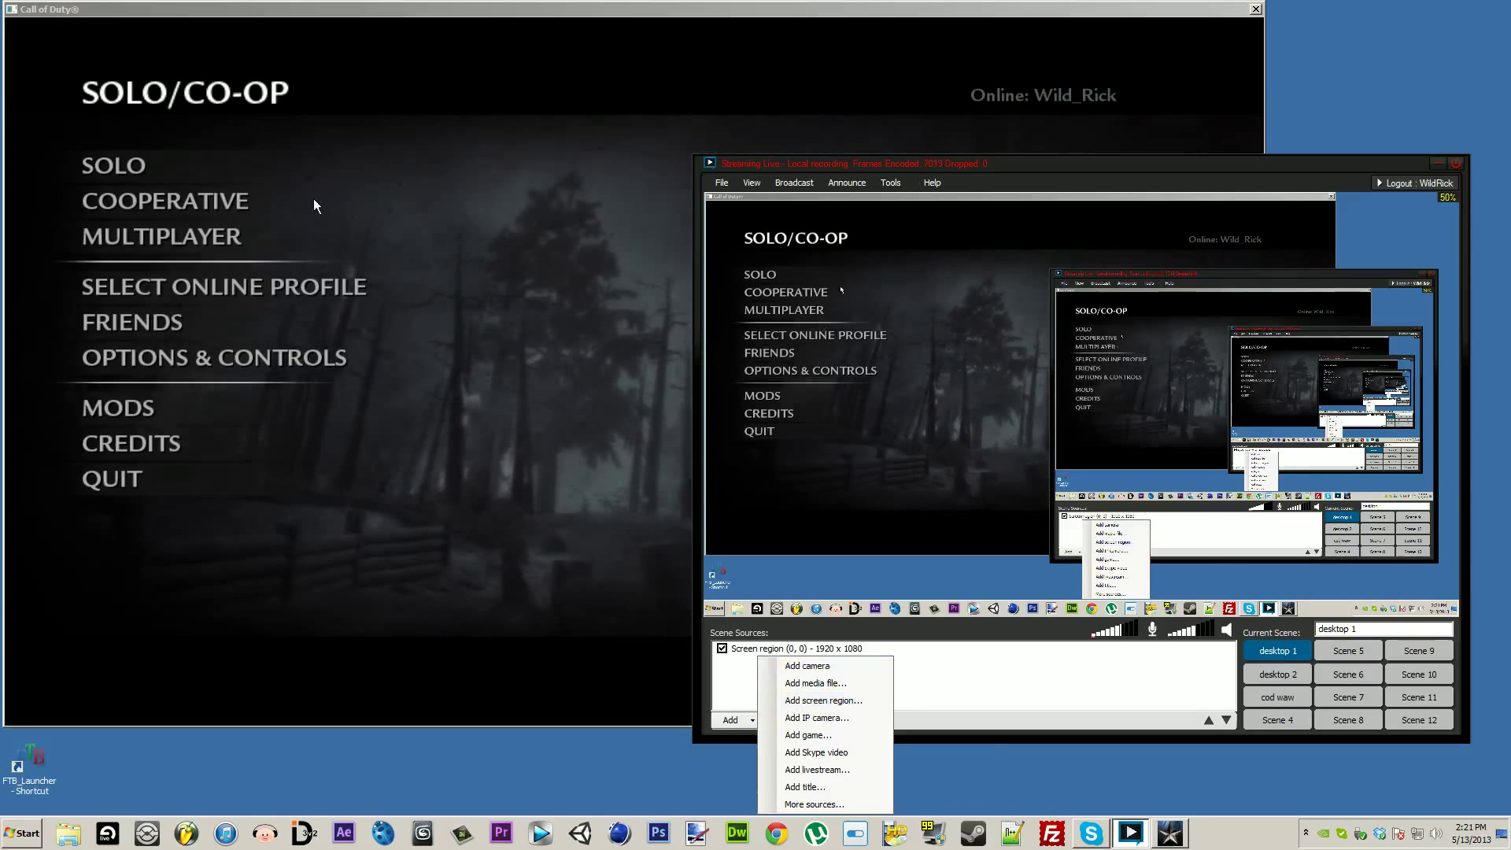
{"action": "left_click", "coordinate": [844, 700]}
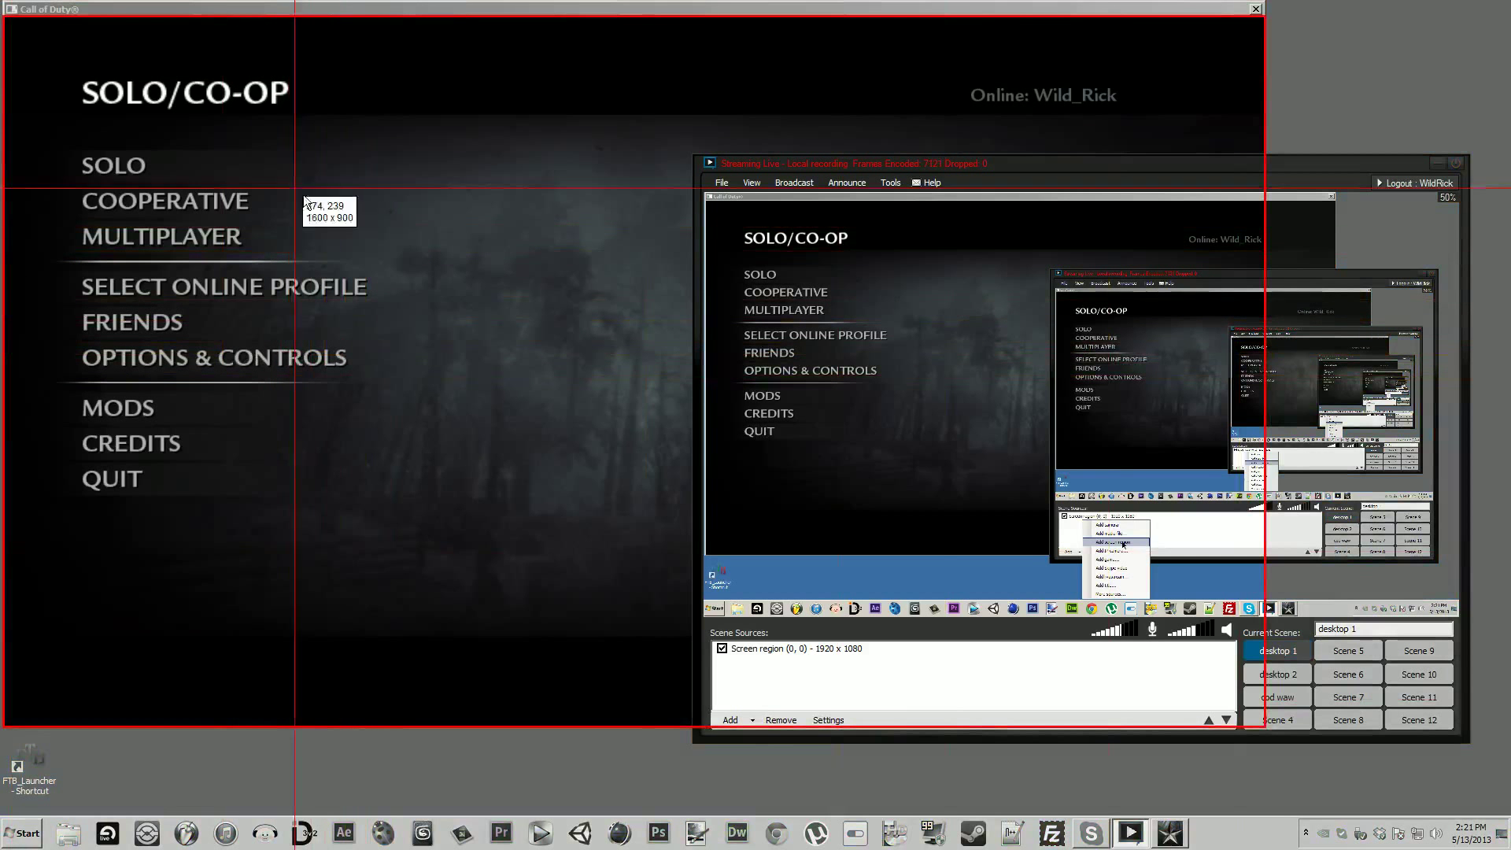
Capture the game window, move its source to the frame's top-left, and stretch it to fill
{"action": "left_click", "coordinate": [359, 207]}
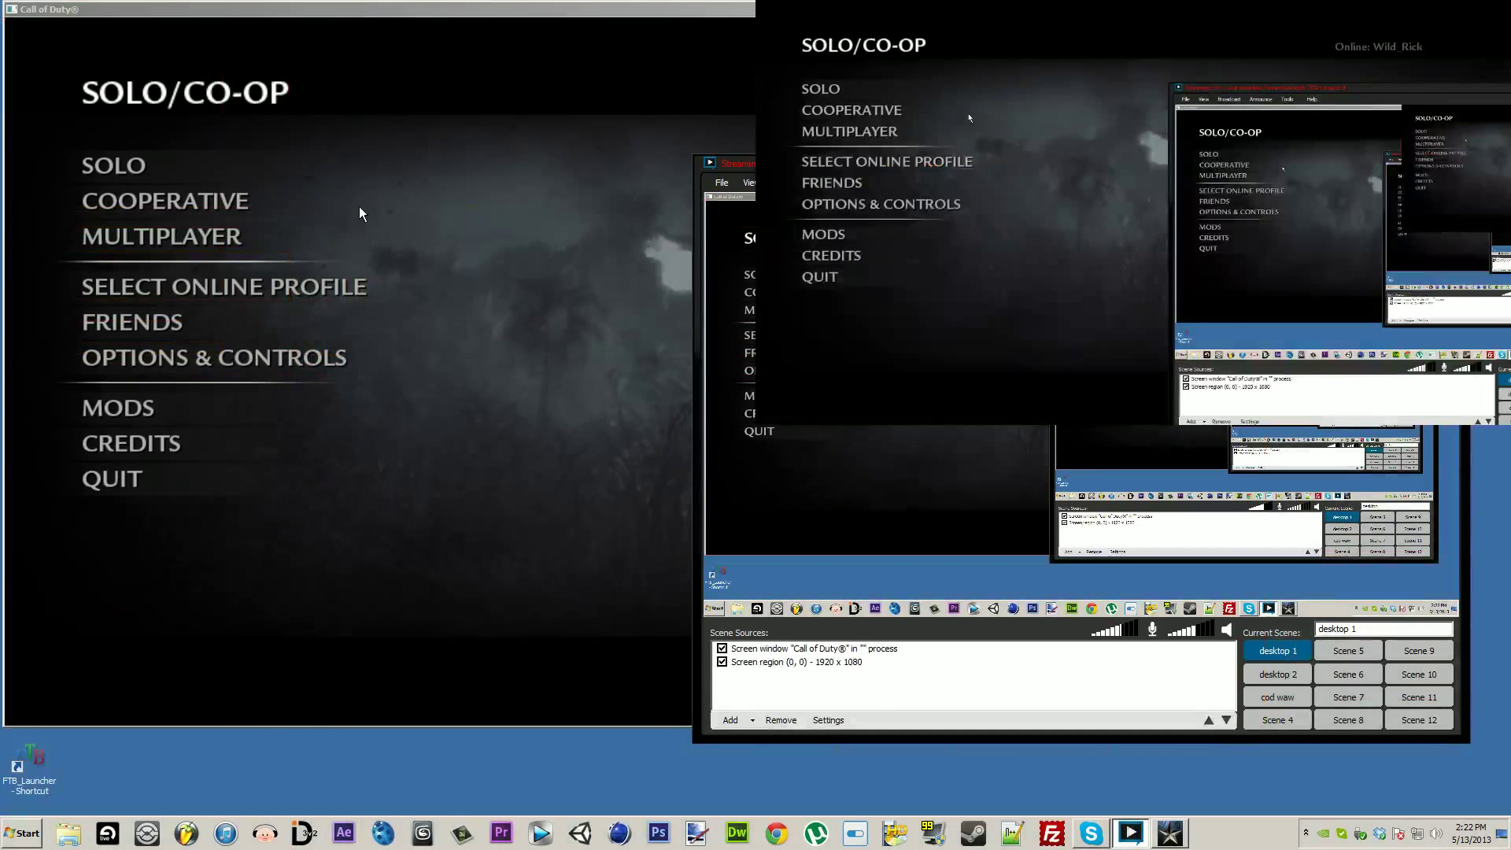
{"action": "left_click_drag", "start_coordinate": [1036, 435], "coordinate": [878, 315]}
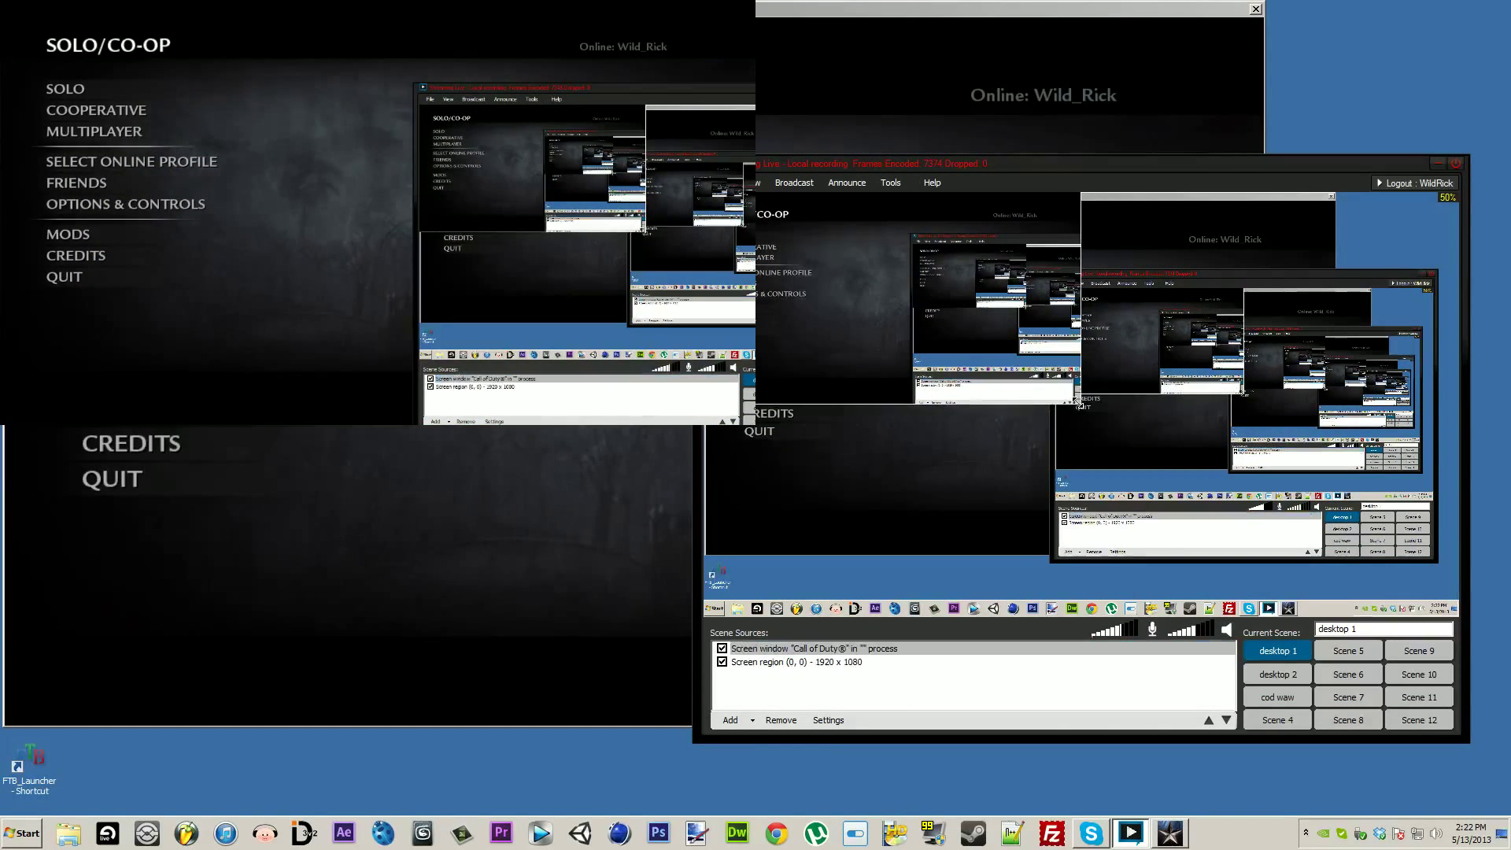
{"action": "left_click_drag", "start_coordinate": [1076, 405], "coordinate": [1460, 618]}
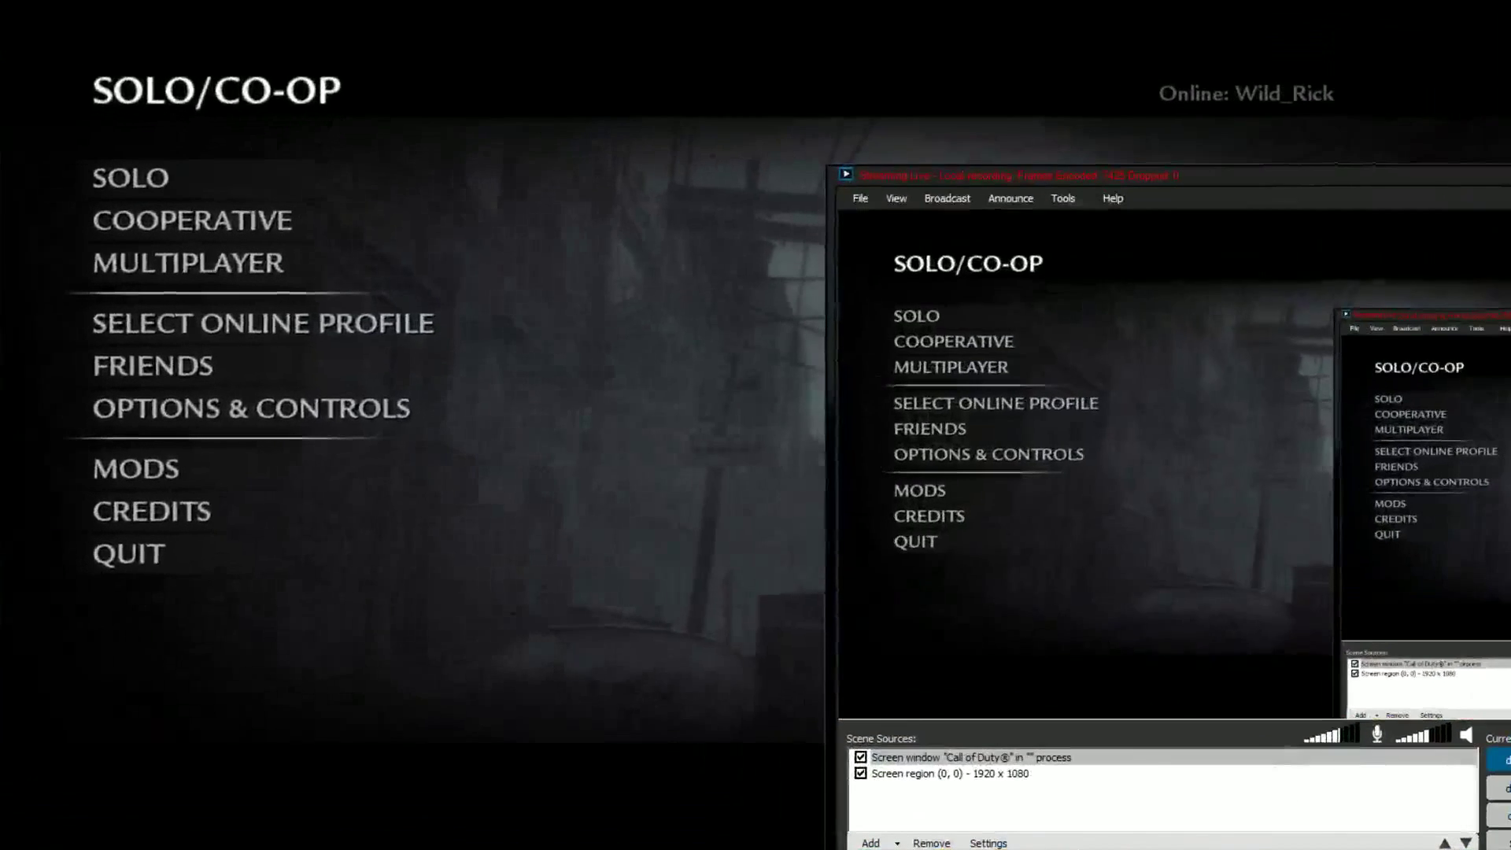
{"action": "left_click", "coordinate": [1285, 191]}
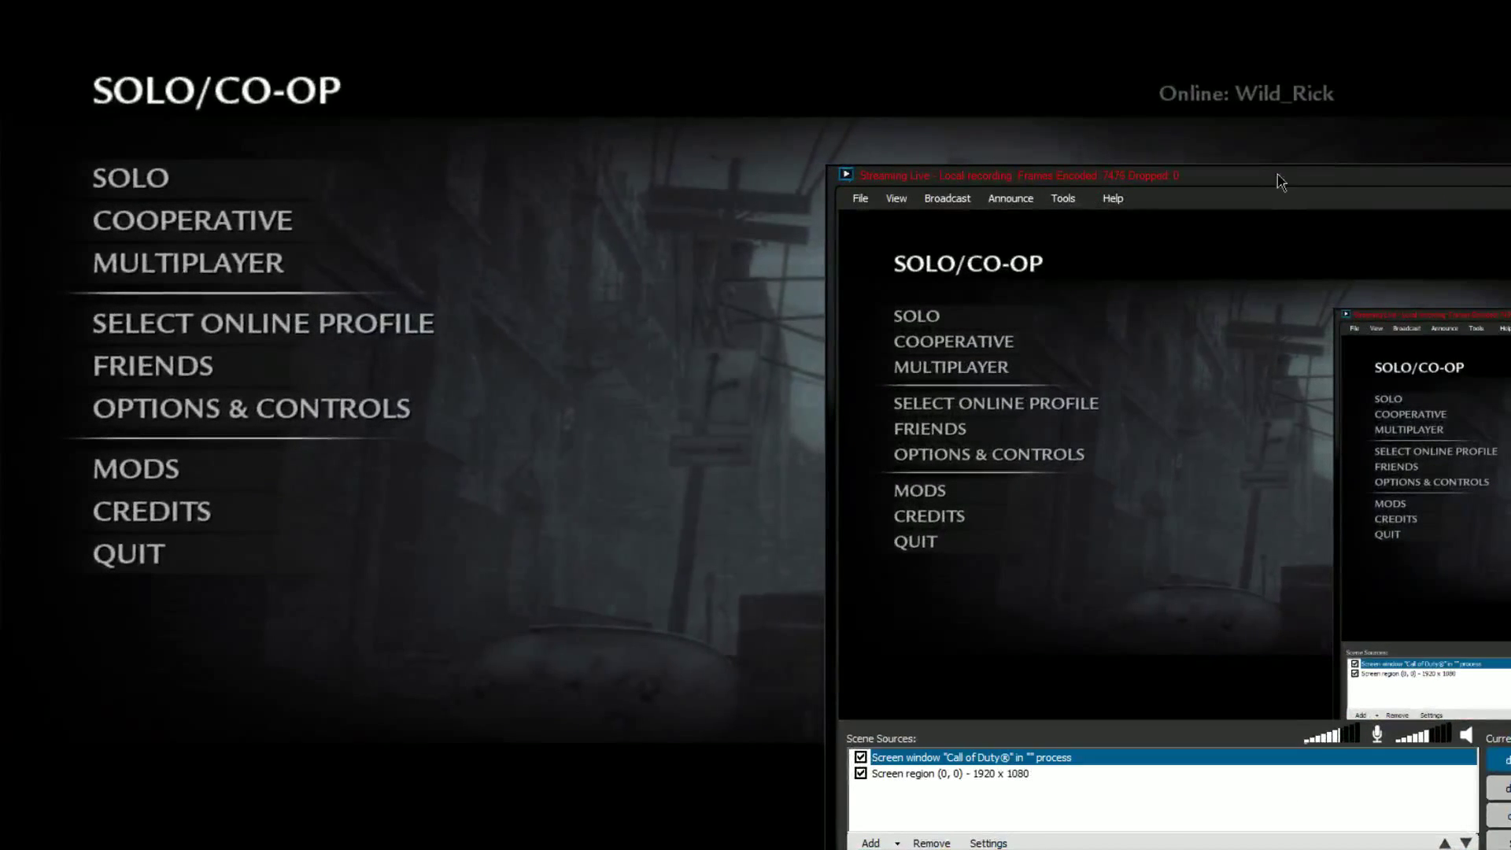
Move XSplit aside and choose MULTIPLAYER in the Call of Duty main menu
{"action": "left_click_drag", "start_coordinate": [1211, 178], "coordinate": [1127, 167]}
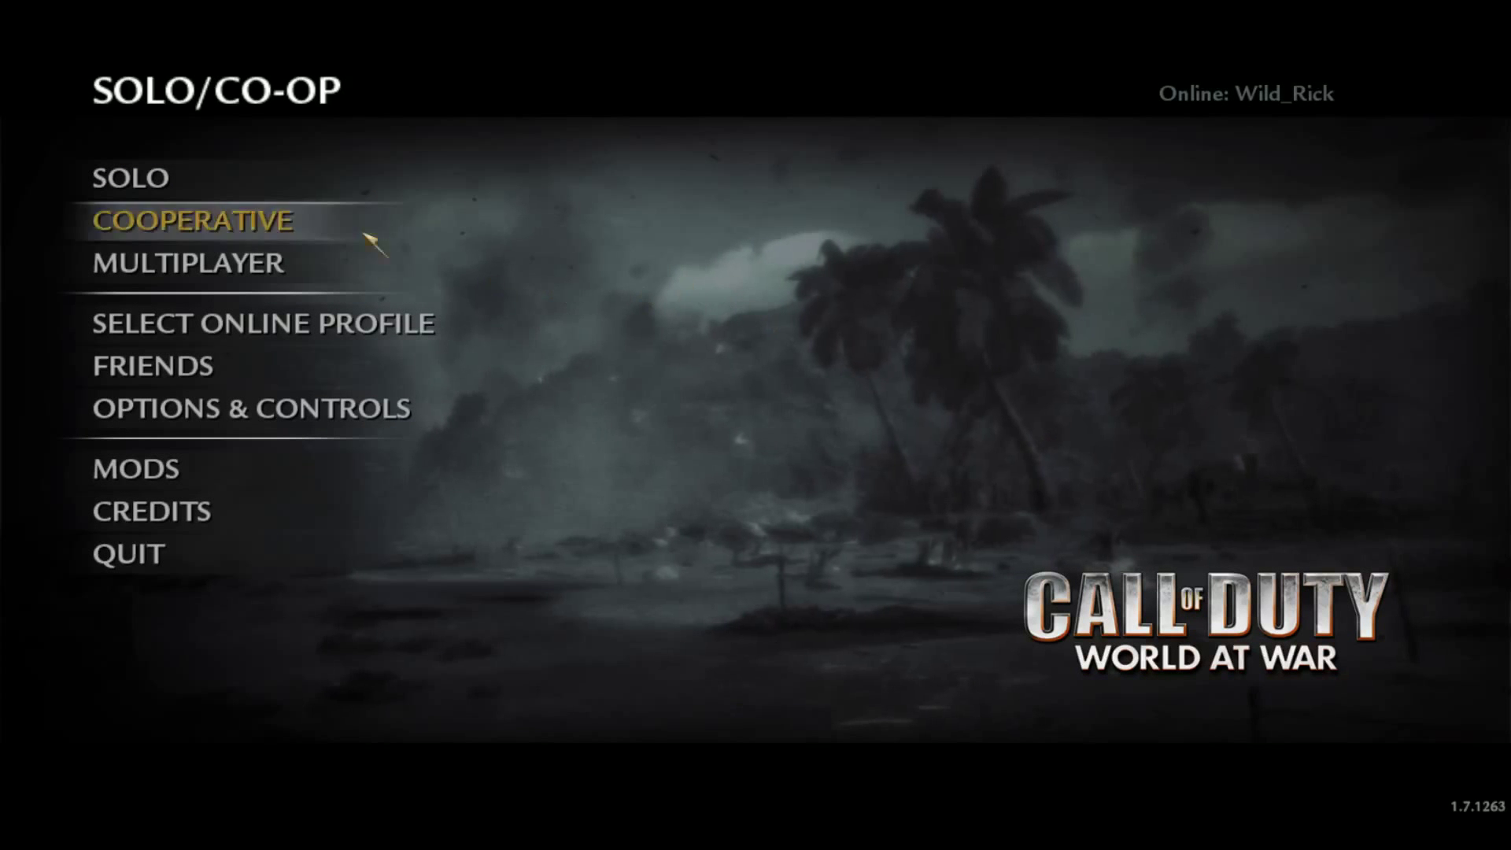
{"action": "left_click", "coordinate": [250, 277]}
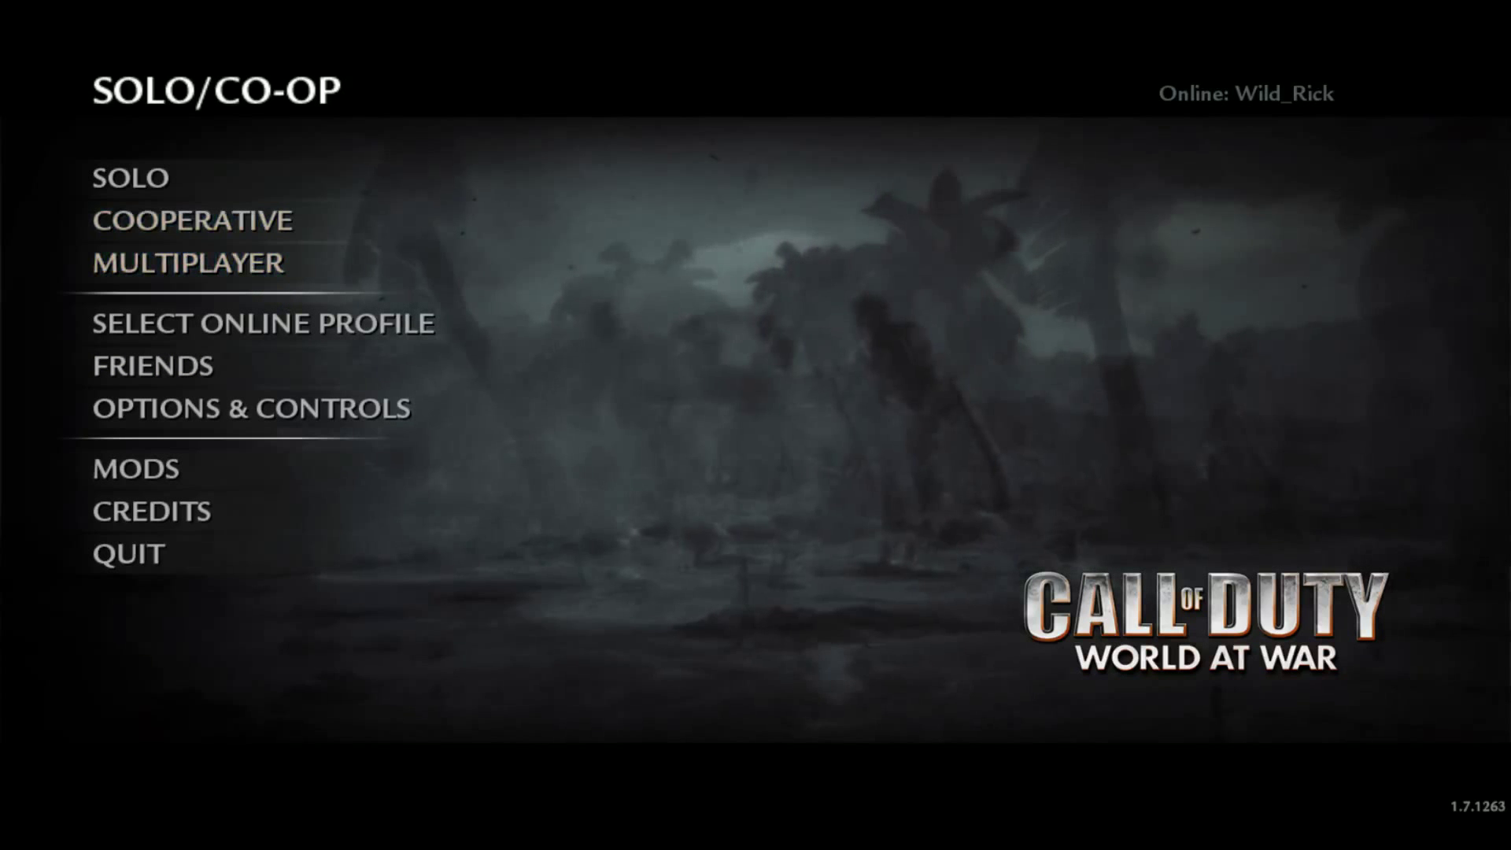